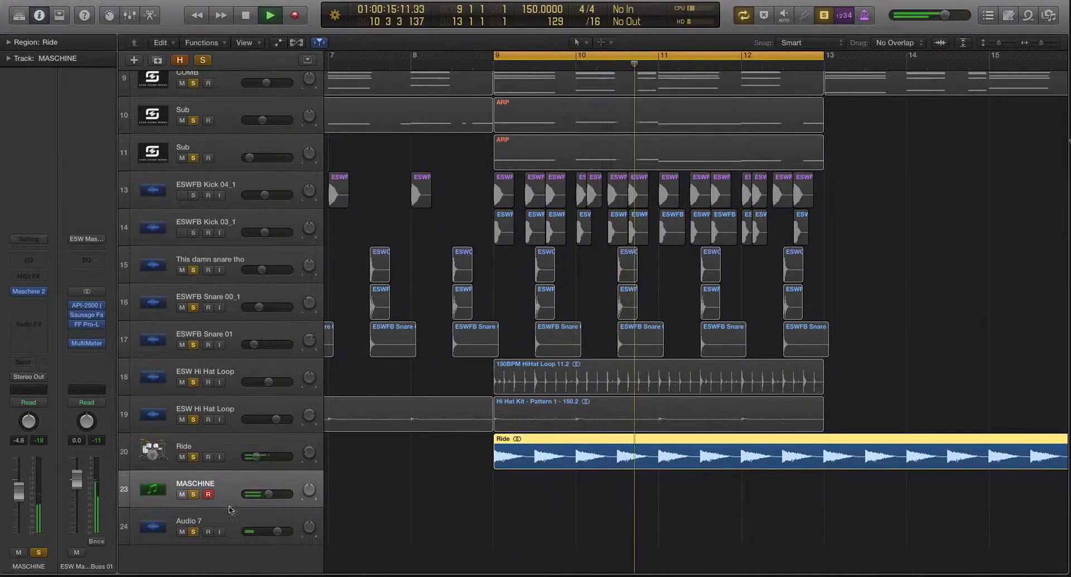
- Mute the MASCHINE track and play the loop from bar 9 with only the Ride region soloed
key(space)
click(182, 494)
key(space)
click(578, 466)
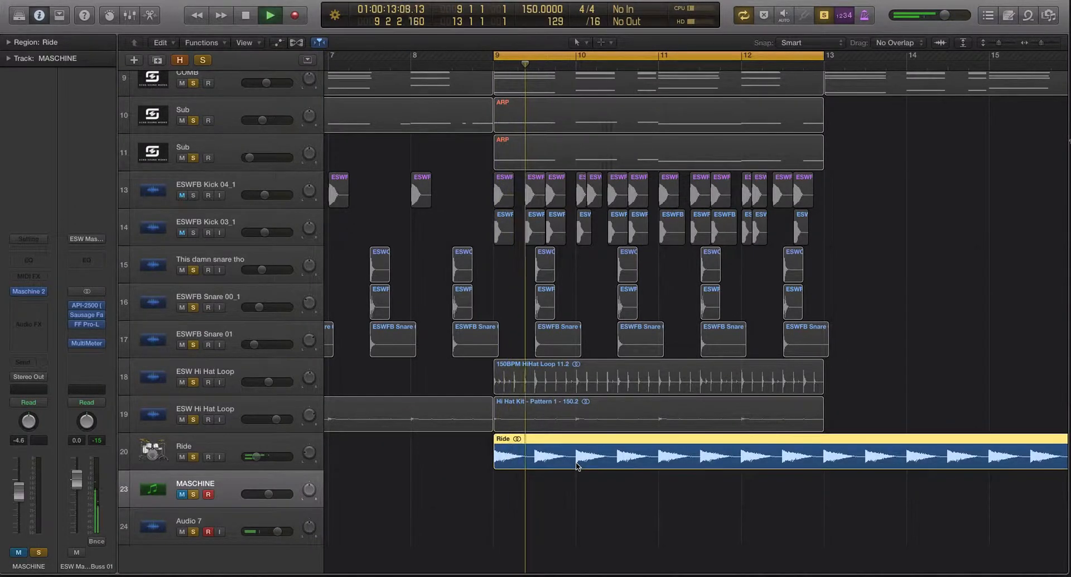
key(space)
- Solo the 150BPM HiHat Loop, Hi Hat Kit and Ride regions together and play them back
key(ctrl+s)
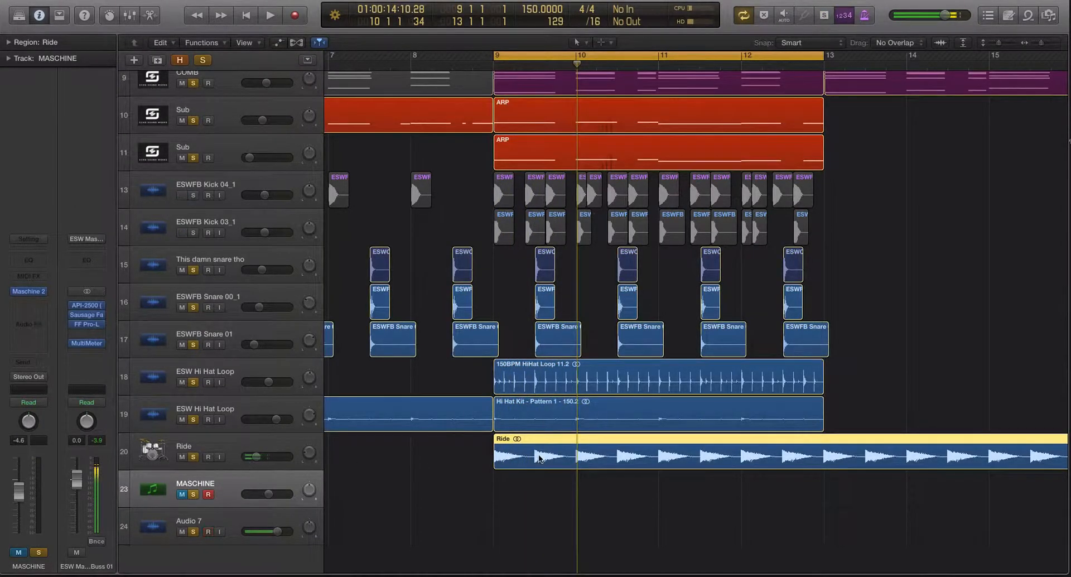
drag(702, 508, 611, 391)
key(ctrl+s)
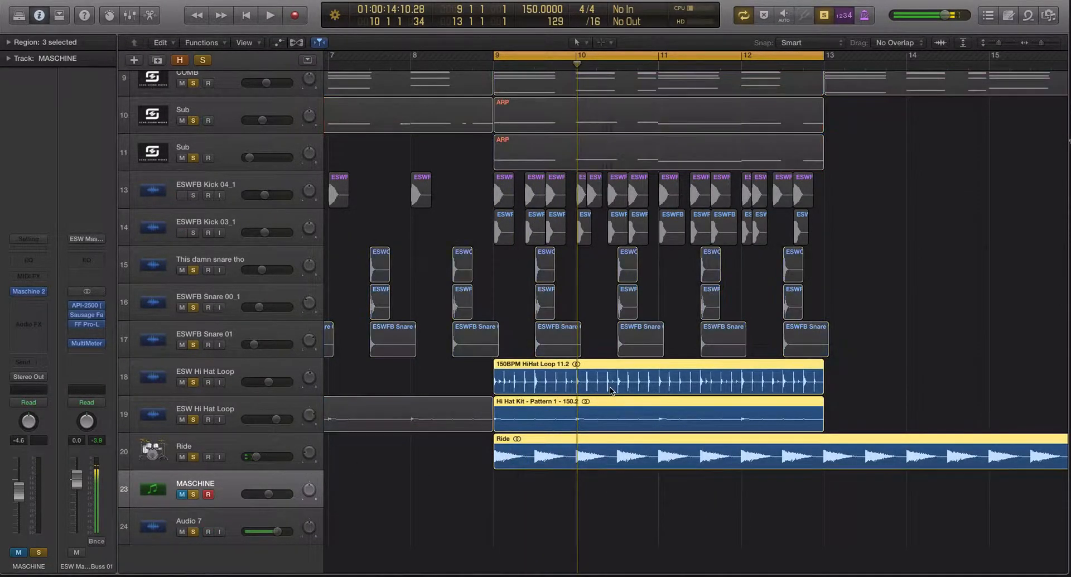
key(space)
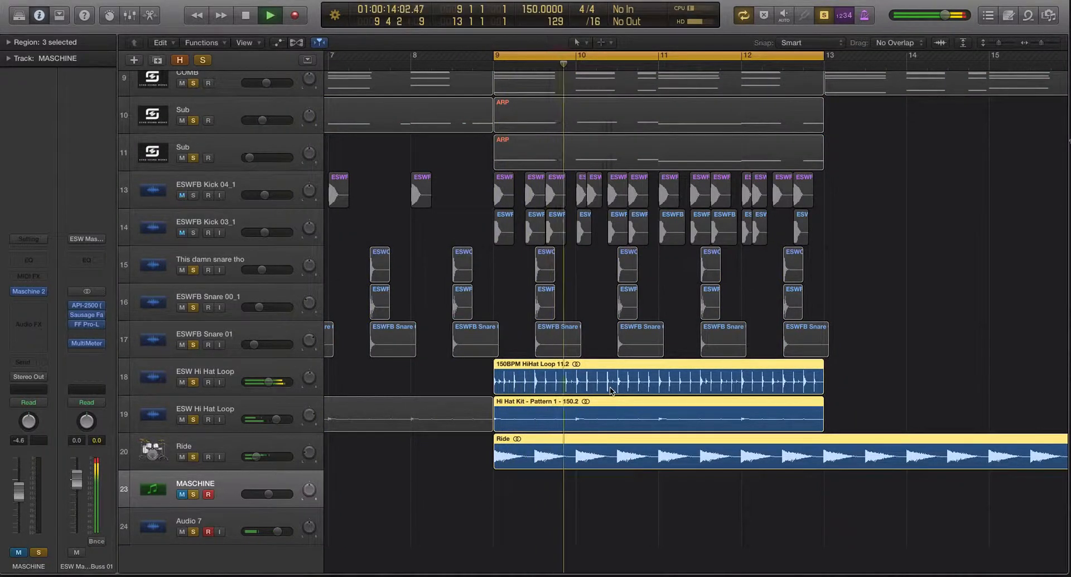
- Turn off region soloing and play the loop with both kick tracks still muted
key(ctrl+s)
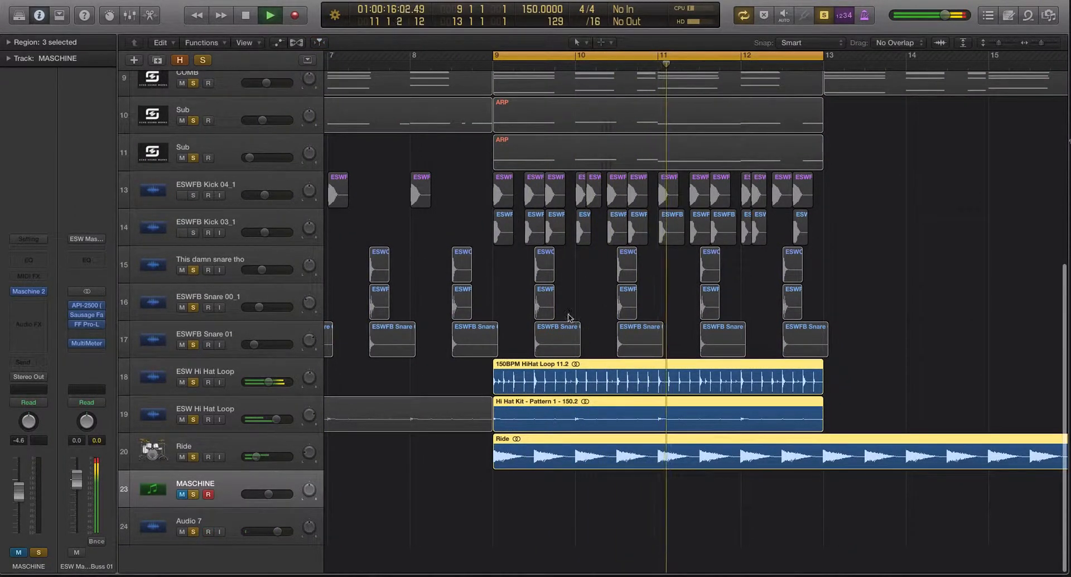
key(space)
scroll(559, 156, up, 2)
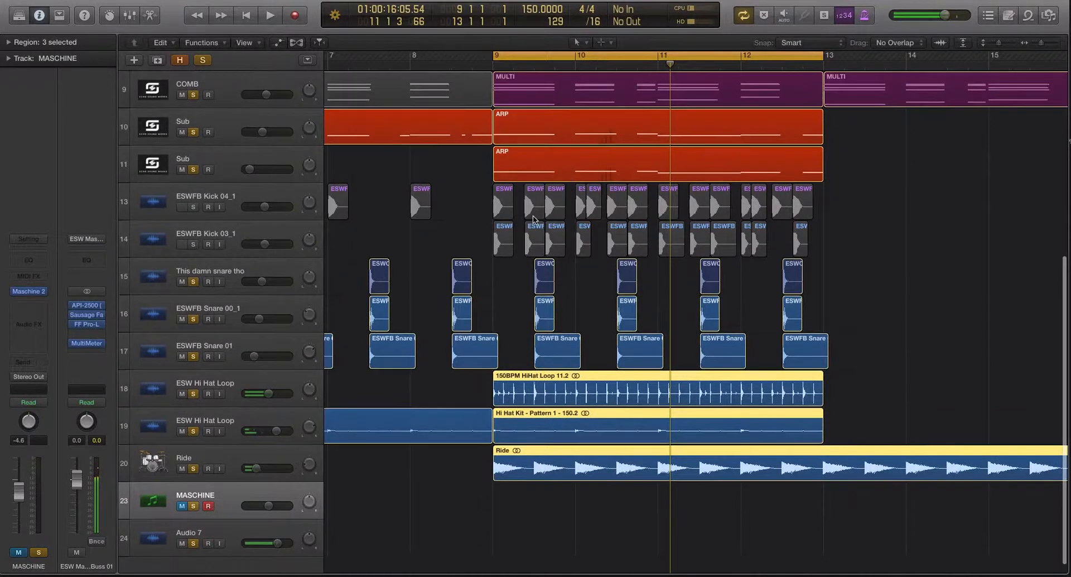
scroll(487, 204, up, 3)
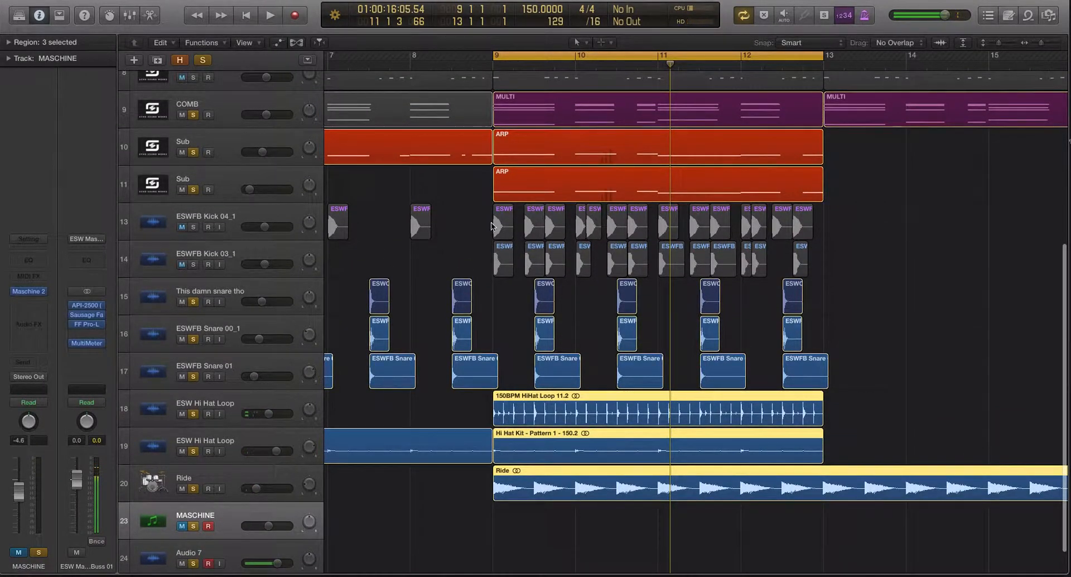
key(space)
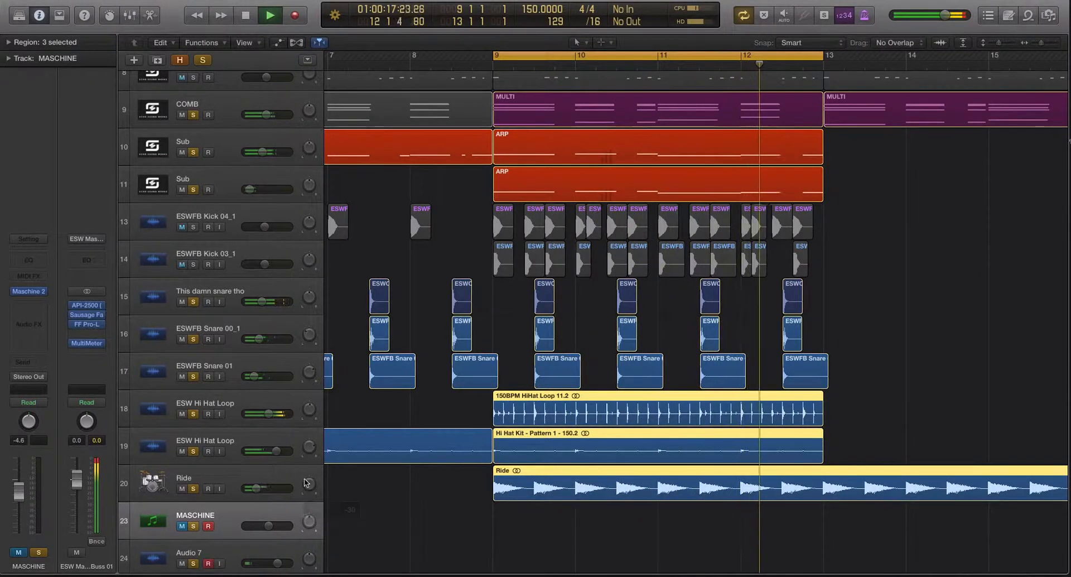
key(space)
- Unmute both ESWFB Kick tracks and play the loop with the Kick 04_1 regions of bars 9 to 12 selected
drag(192, 227, 192, 247)
key(super+Down)
key(super+Down)
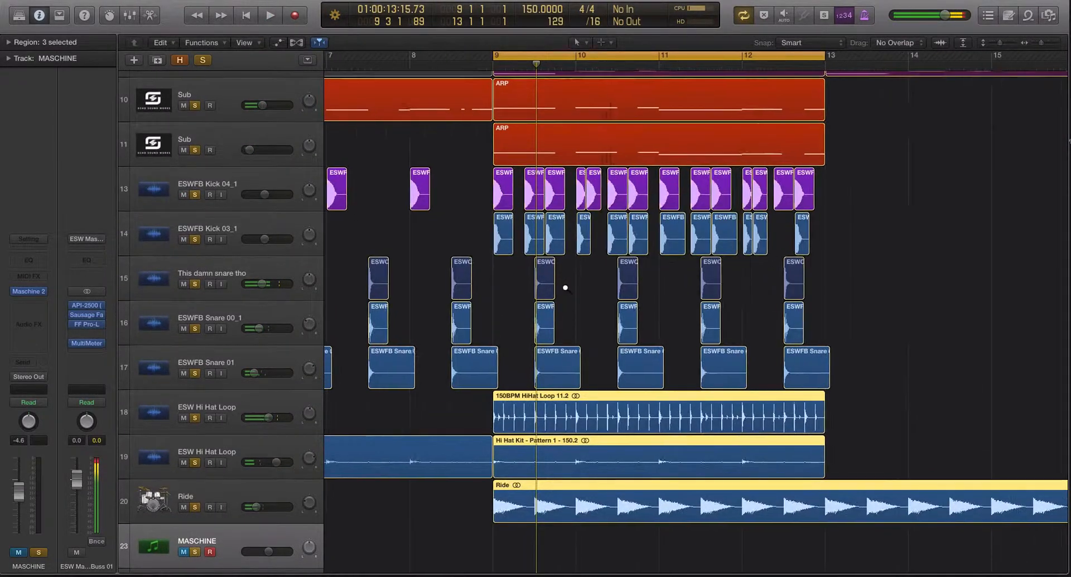
key(super+Right)
key(super+Left)
key(super+Left)
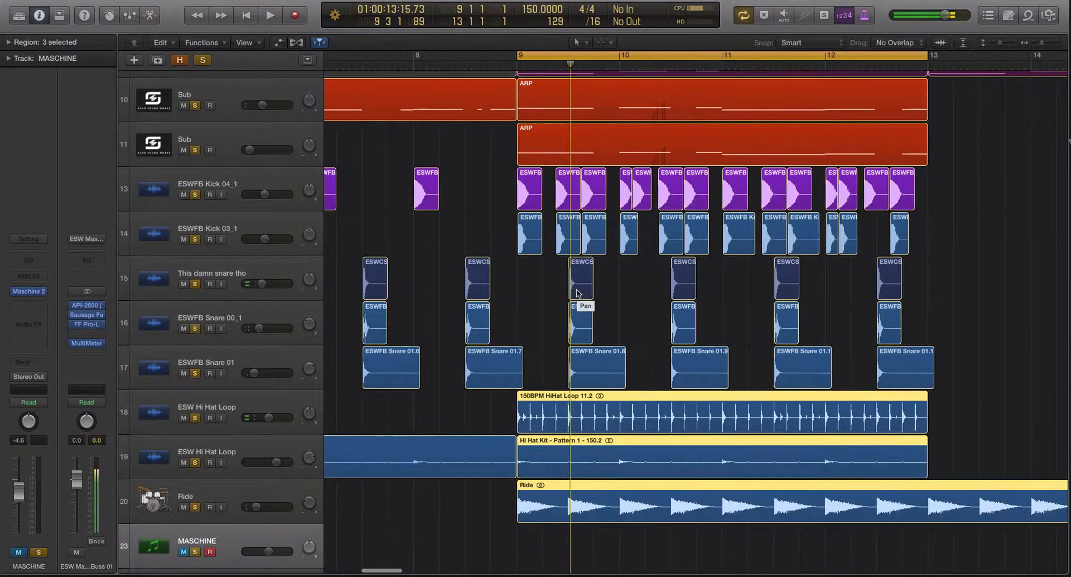
key(super+Left)
key(super+Left)
key(super+Left)
key(super+Left)
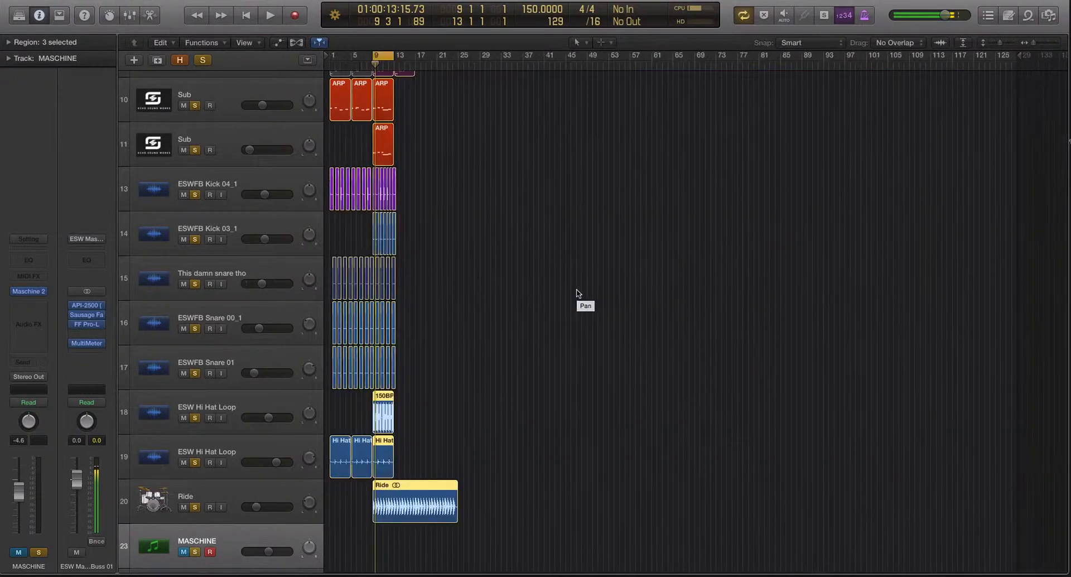
key(super+Right)
key(super+Right)
key(super+Right)
key(z)
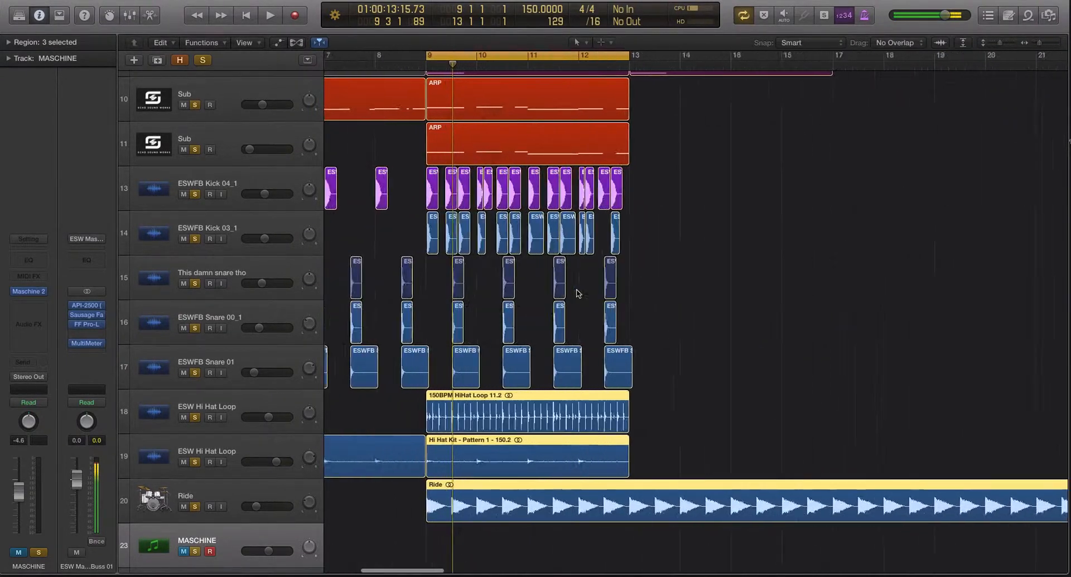
scroll(578, 294, down, 1)
key(super+Down)
key(super+Left)
scroll(578, 293, up, 3)
scroll(578, 293, down, 2)
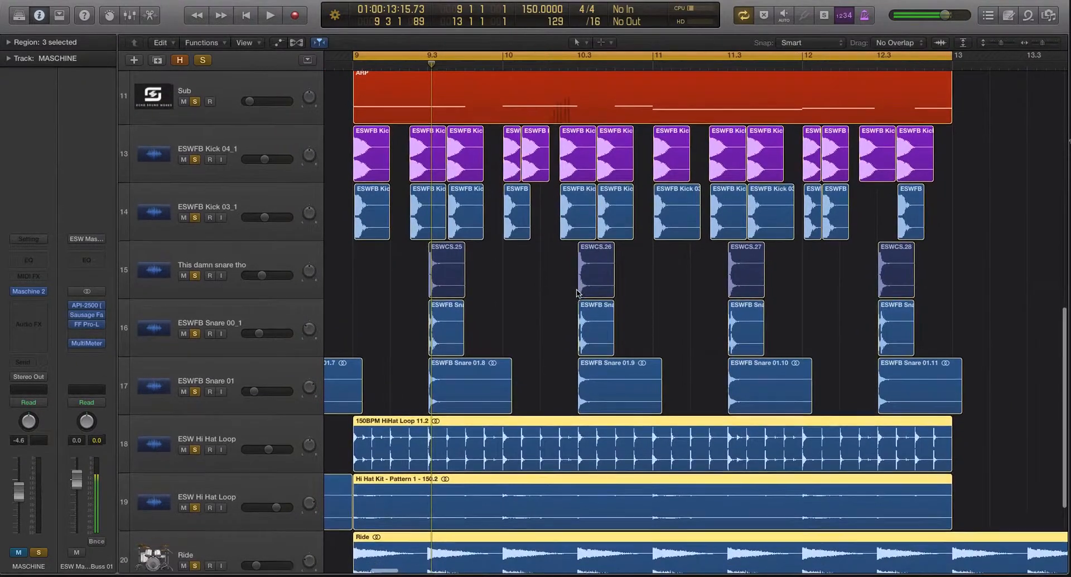
drag(342, 155, 981, 159)
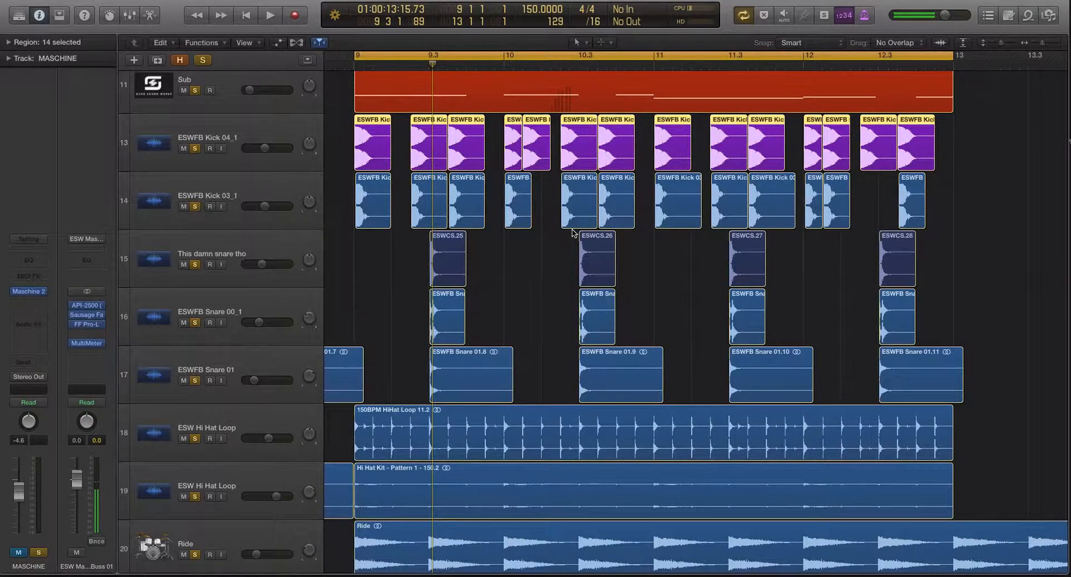
key(space)
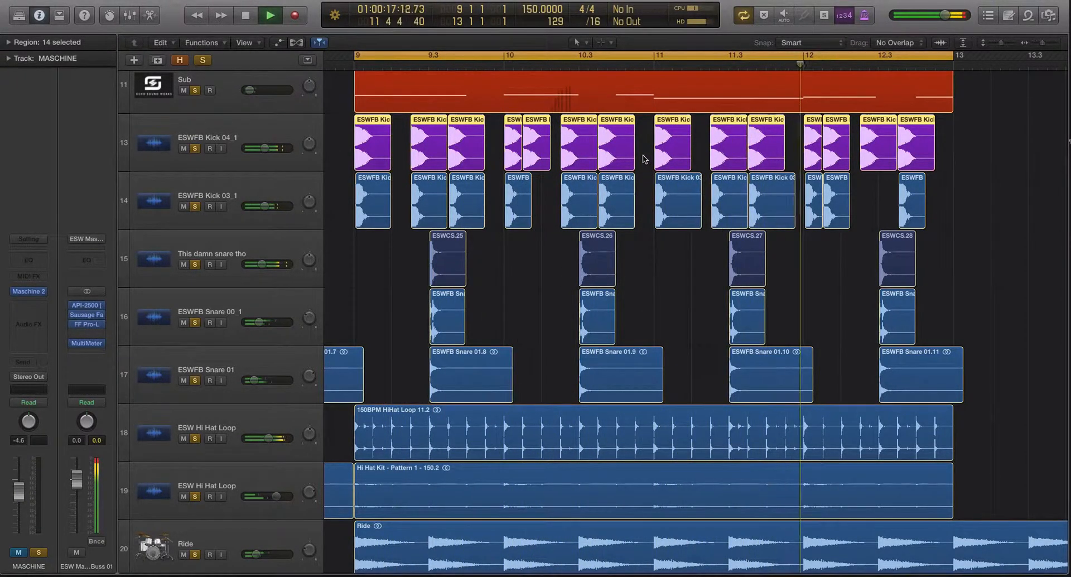
- Mute and then delete the layered kick hit just after 10.3 on both ESWFB Kick tracks
click(627, 195)
key(ctrl+m)
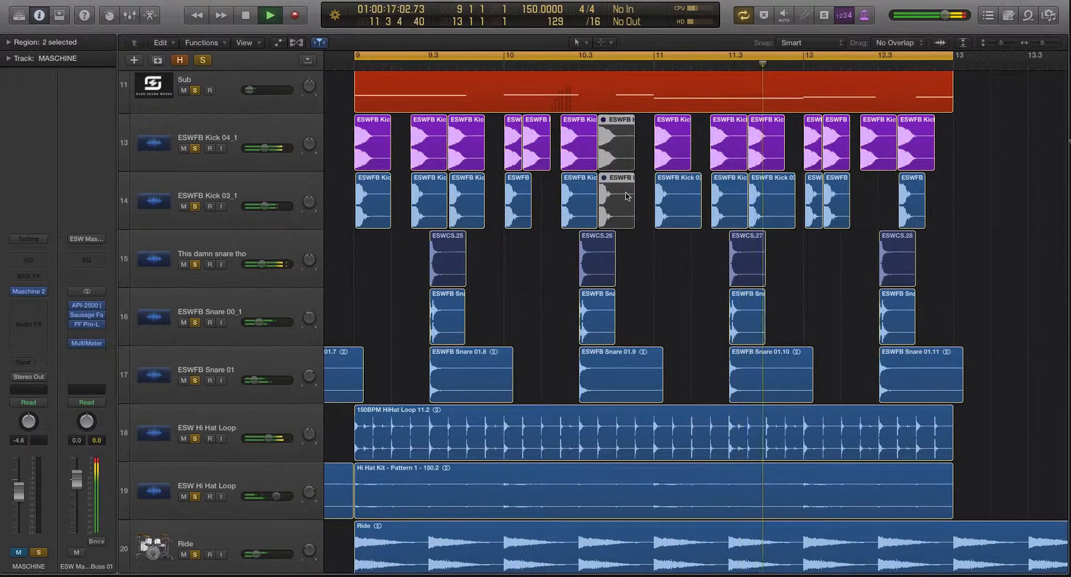
key(space)
key(Delete)
- Solo the FLANGER track so that it plays along with the other soloed tracks
key(super+Up)
key(super+Up)
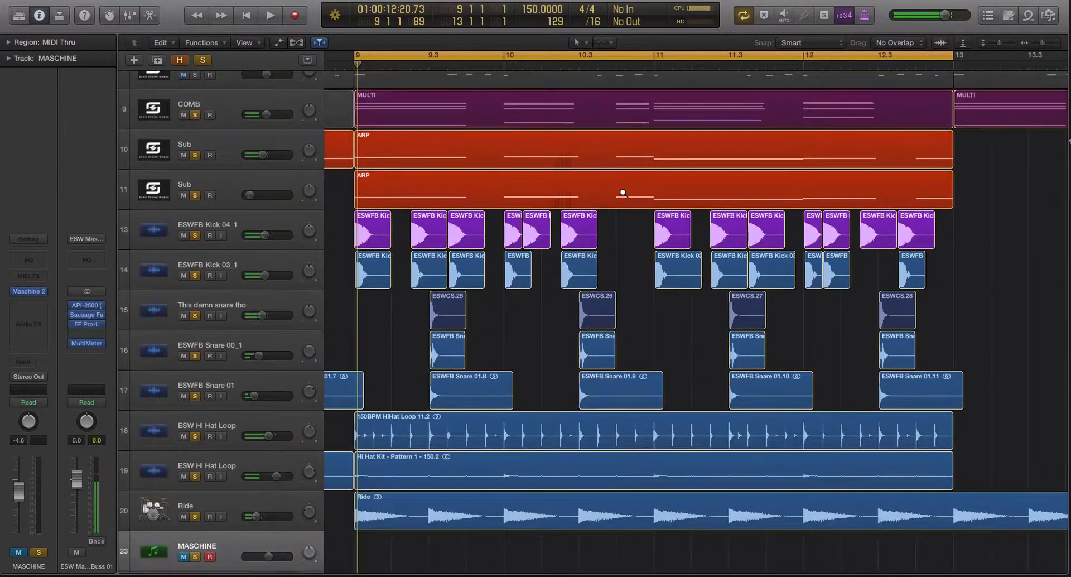
key(super+Left)
key(super+Left)
scroll(624, 195, up, 1)
scroll(624, 196, down, 3)
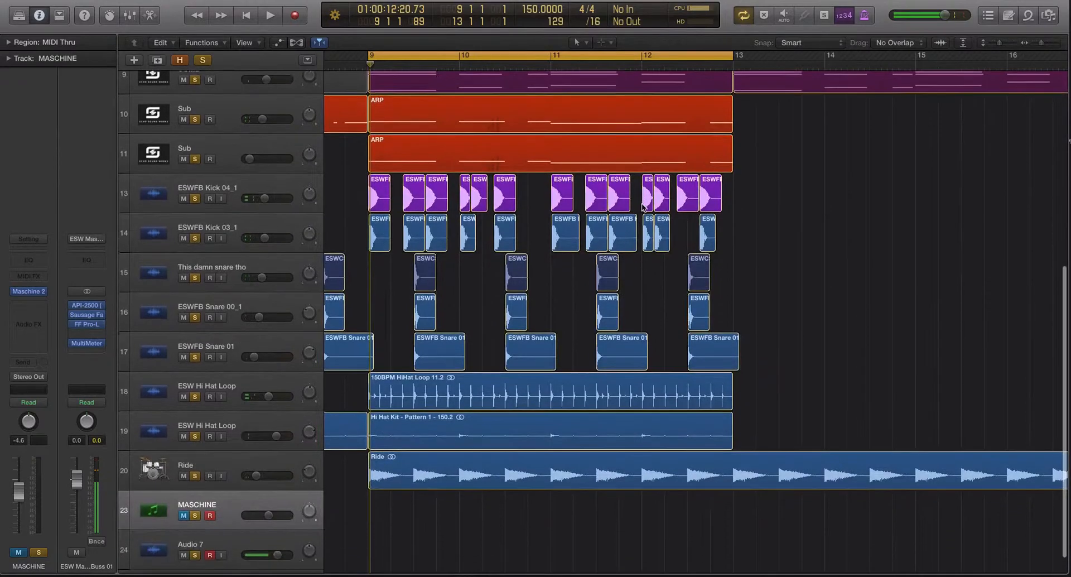
scroll(558, 185, up, 6)
scroll(459, 164, down, 3)
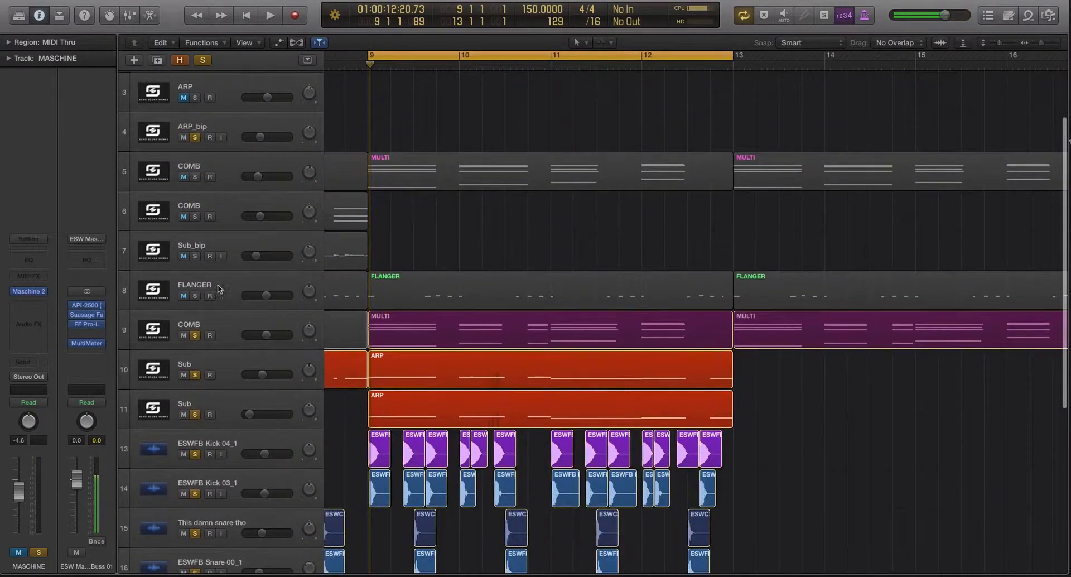
click(196, 295)
- Select the FLANGER region starting at bar 9 and play the loop with it included
scroll(376, 283, down, 4)
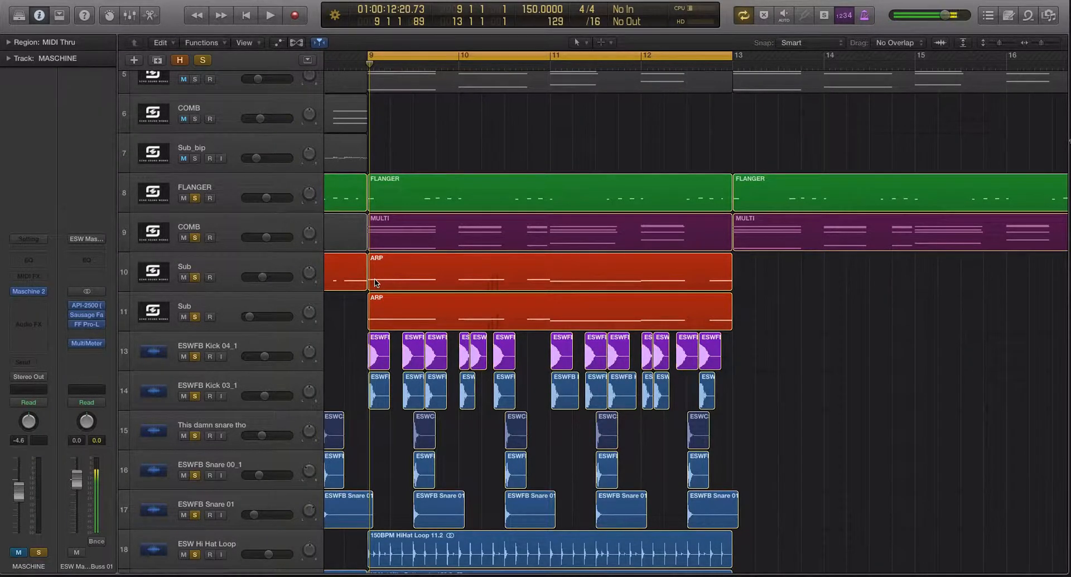
scroll(530, 350, up, 2)
scroll(530, 350, down, 3)
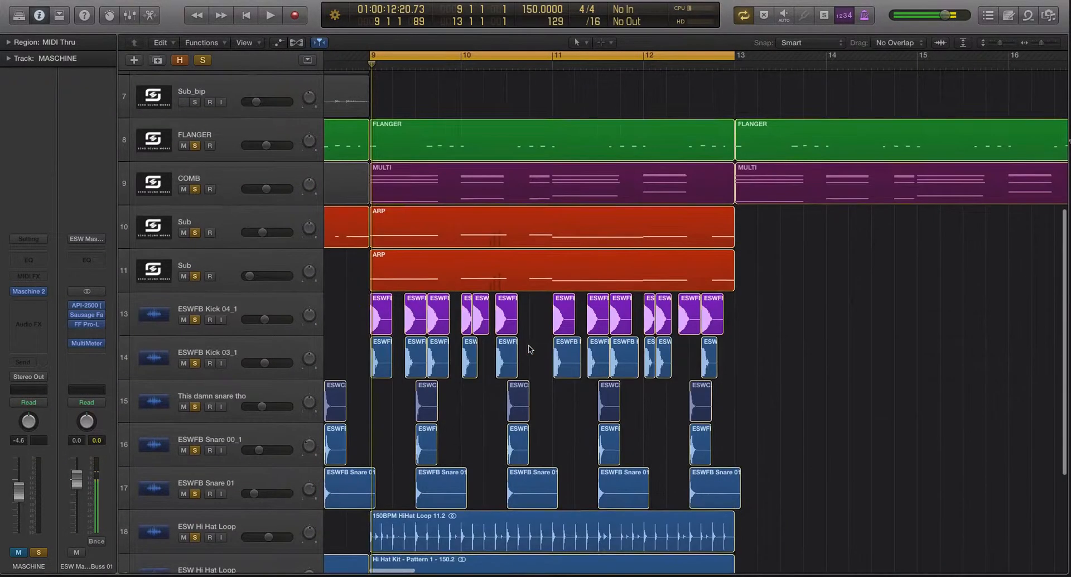
scroll(530, 349, down, 2)
click(442, 92)
click(427, 66)
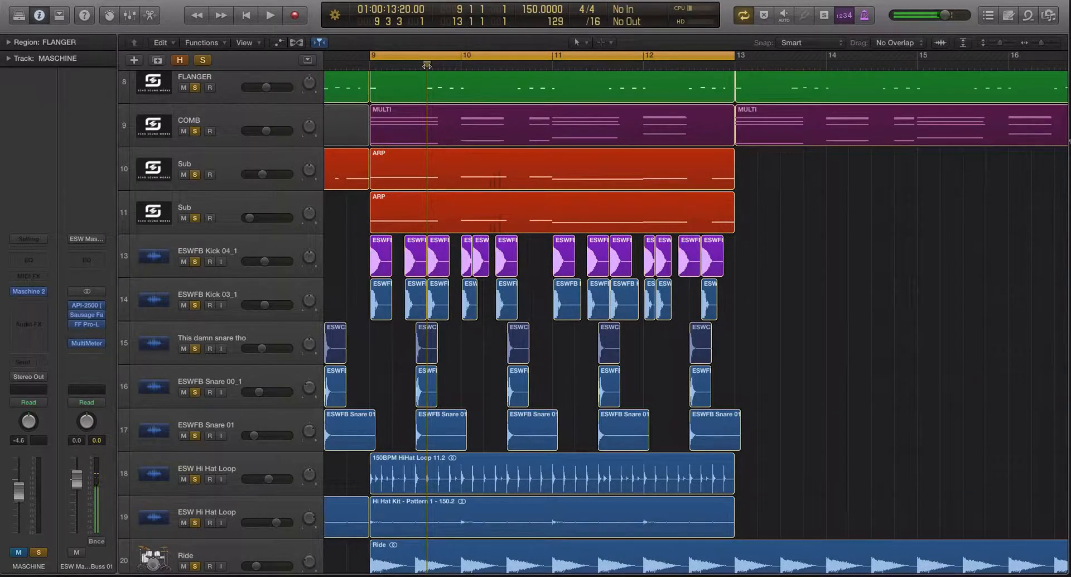
scroll(468, 129, up, 2)
click(469, 129)
key(space)
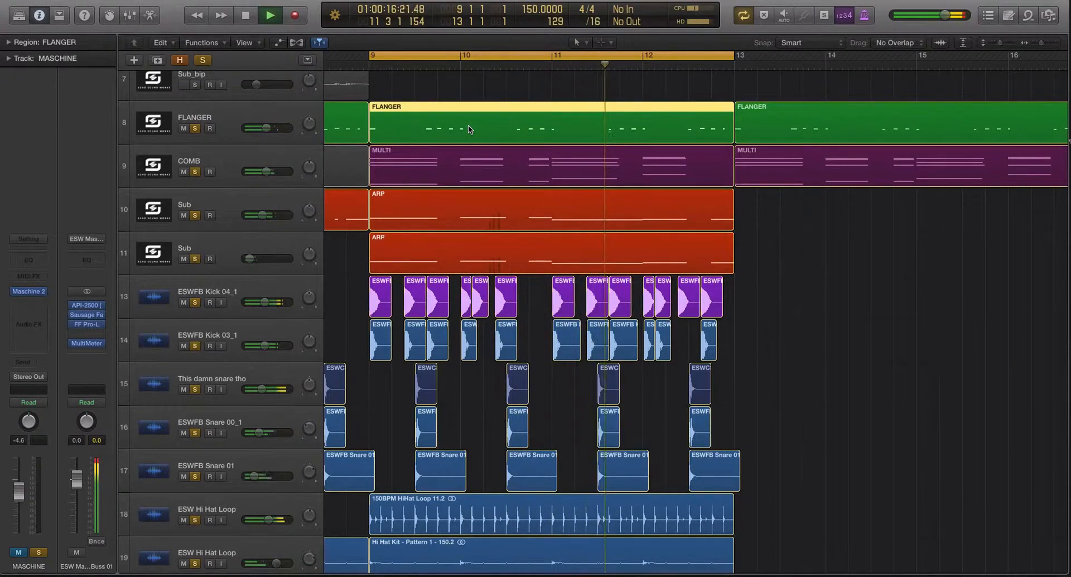
- Slightly lower the FLANGER track's volume during playback, then stop the loop
drag(267, 130, 266, 131)
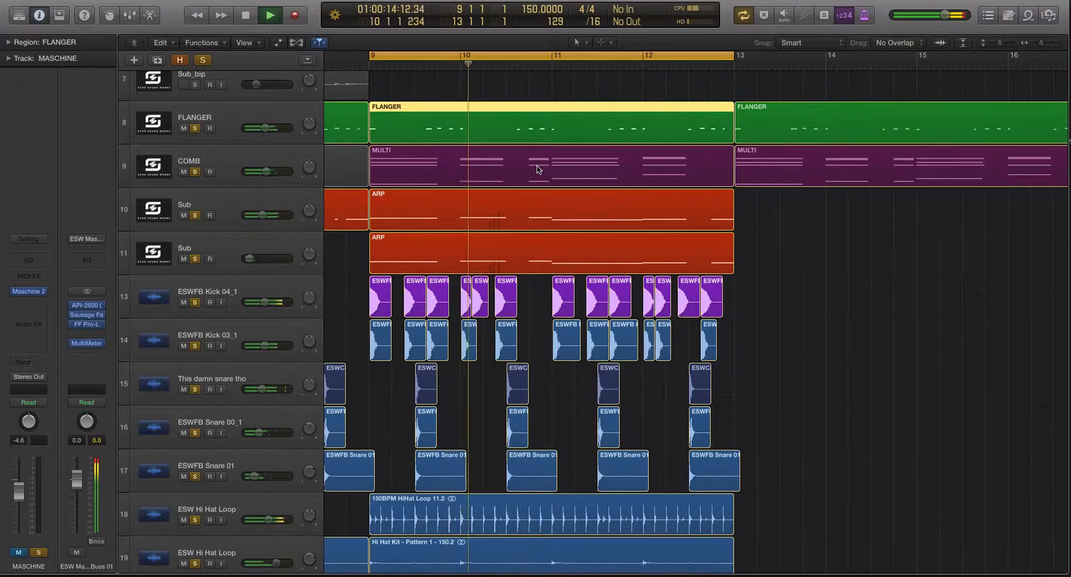
scroll(539, 170, up, 2)
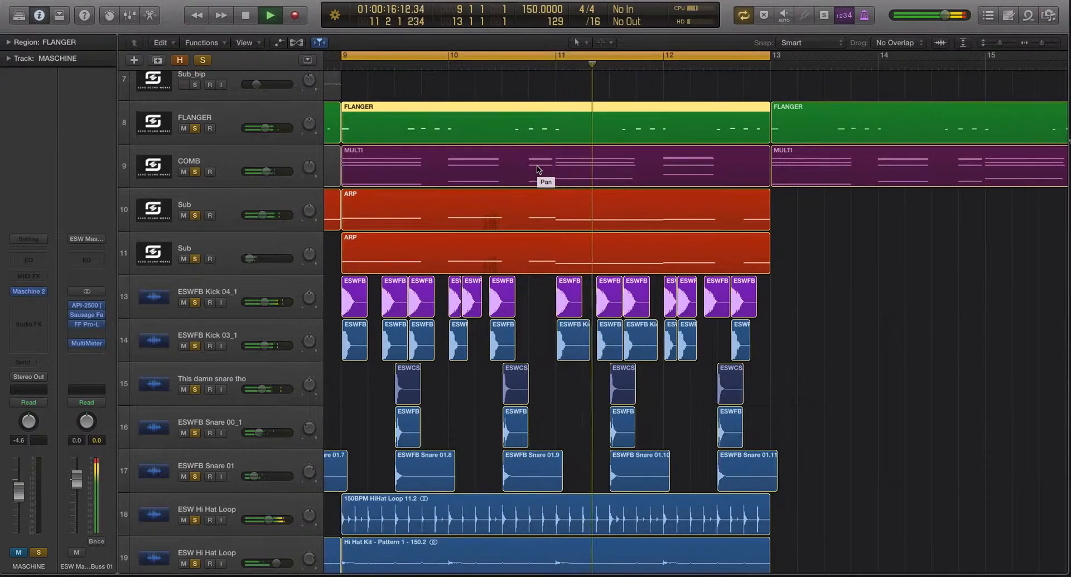
scroll(544, 176, down, 4)
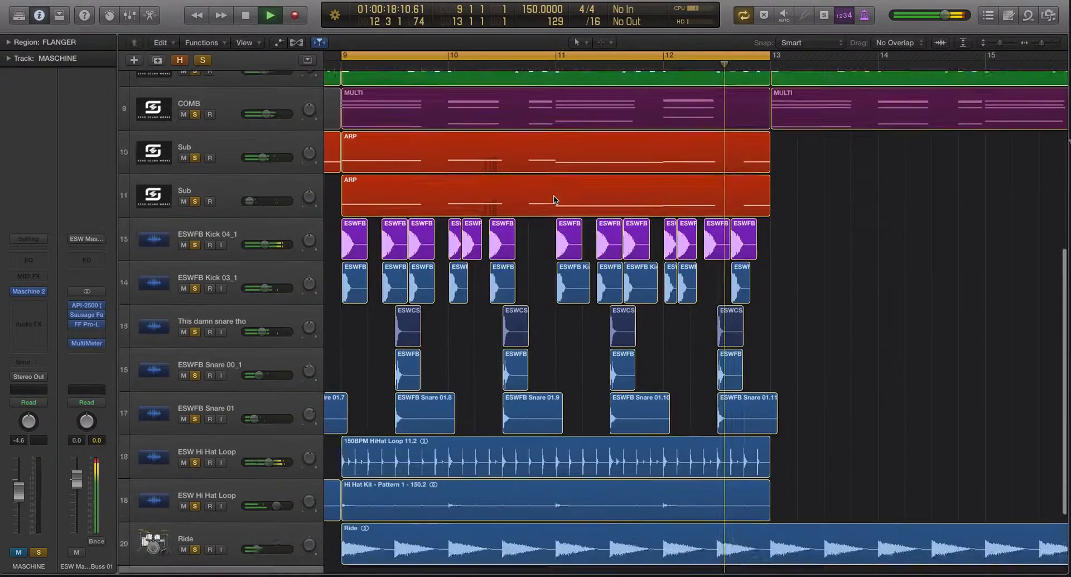
key(space)
- Unmute the MASCHINE track and open its Maschine 2 instrument in a window moved over the arrangement
click(181, 488)
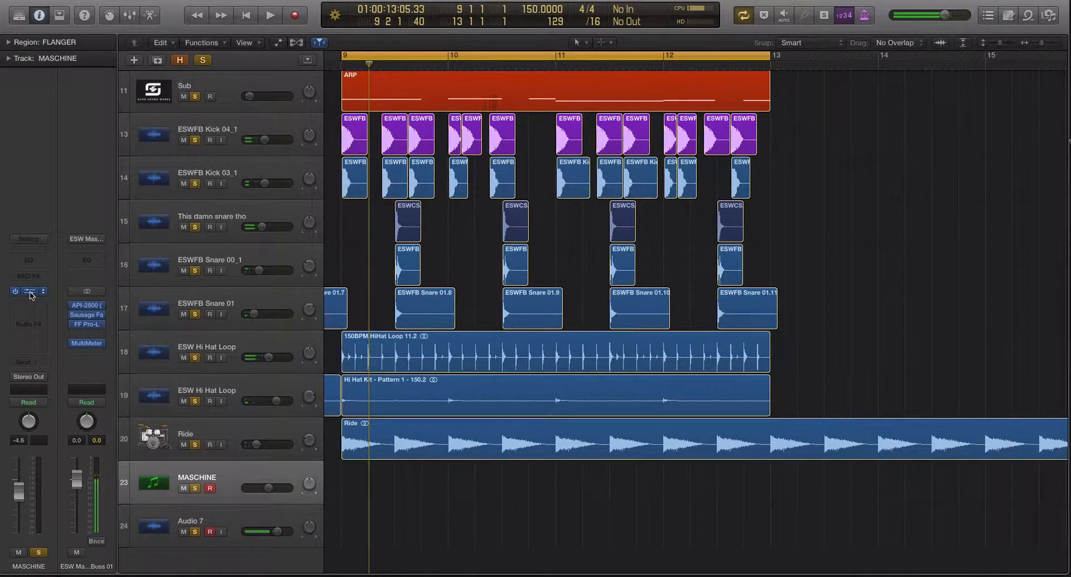
click(28, 291)
drag(382, 24, 677, 101)
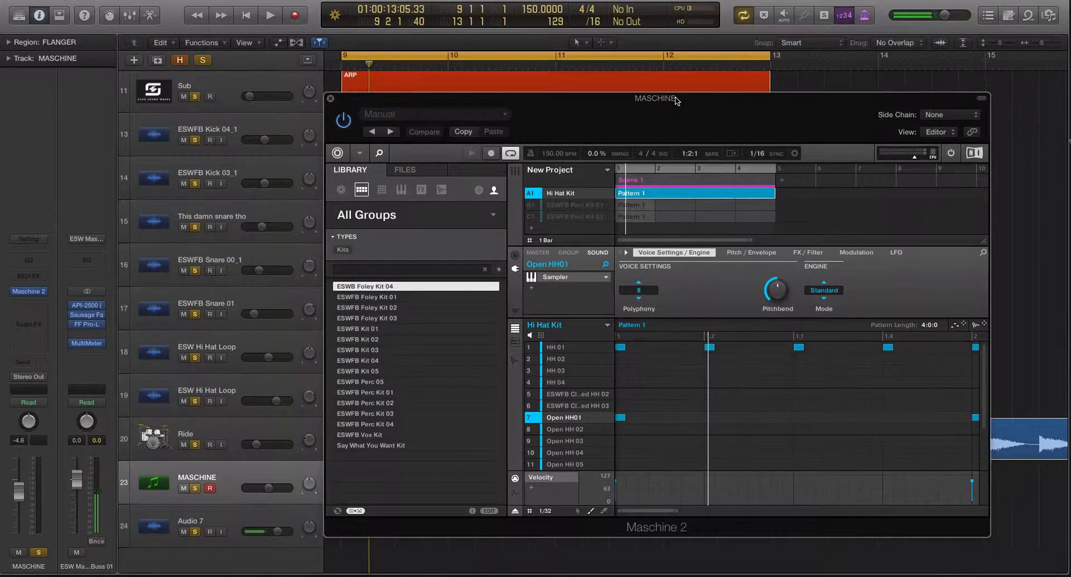
- Select the ESWFB Perc Kit 01 group and make Perc Kit 01 and Perc Kit 02 audible instead of the Hi Hat Kit
click(552, 205)
click(538, 208)
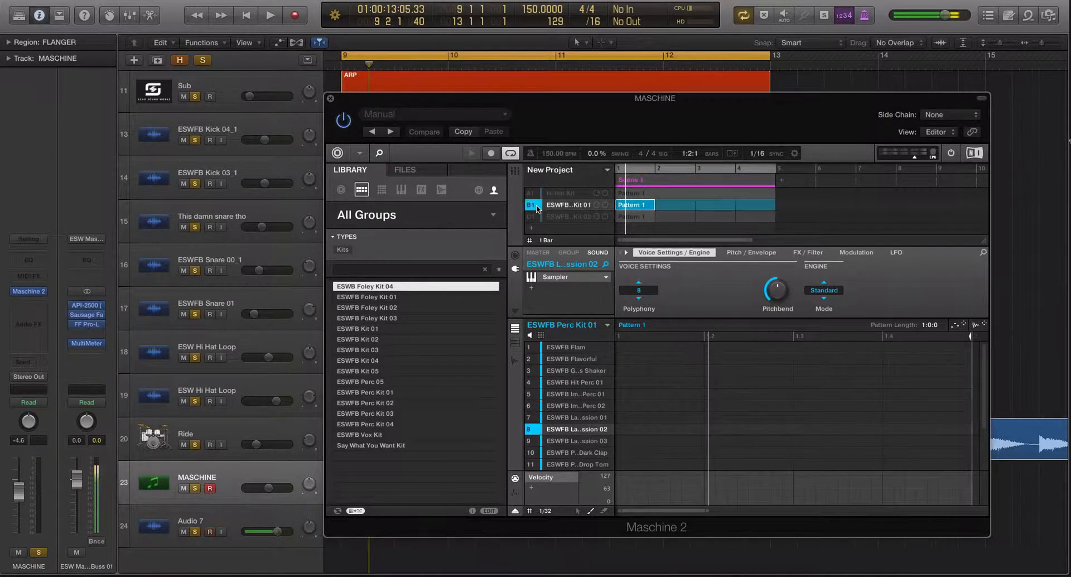
click(533, 217)
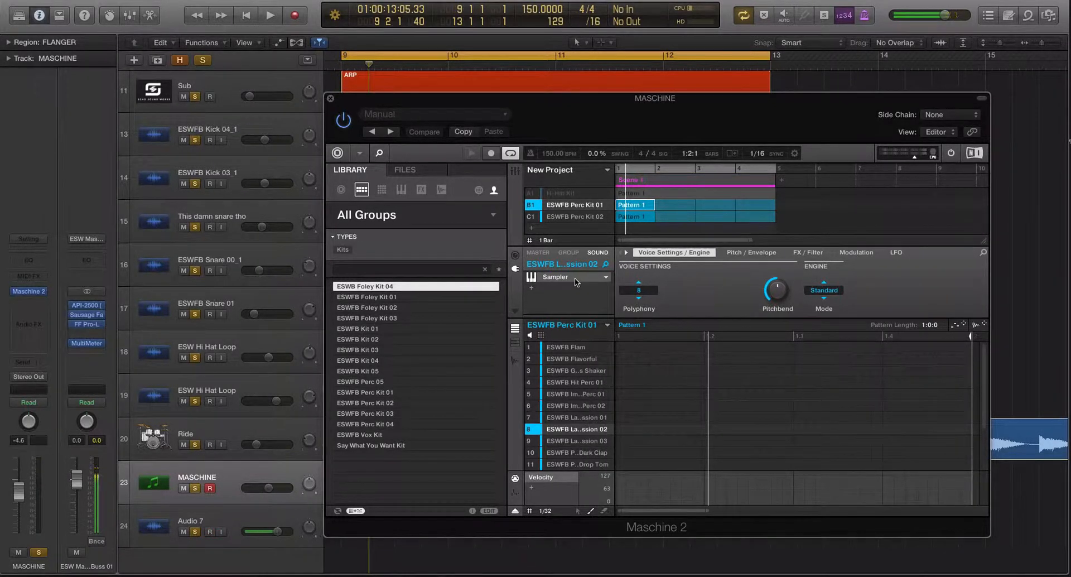
drag(544, 108, 545, 94)
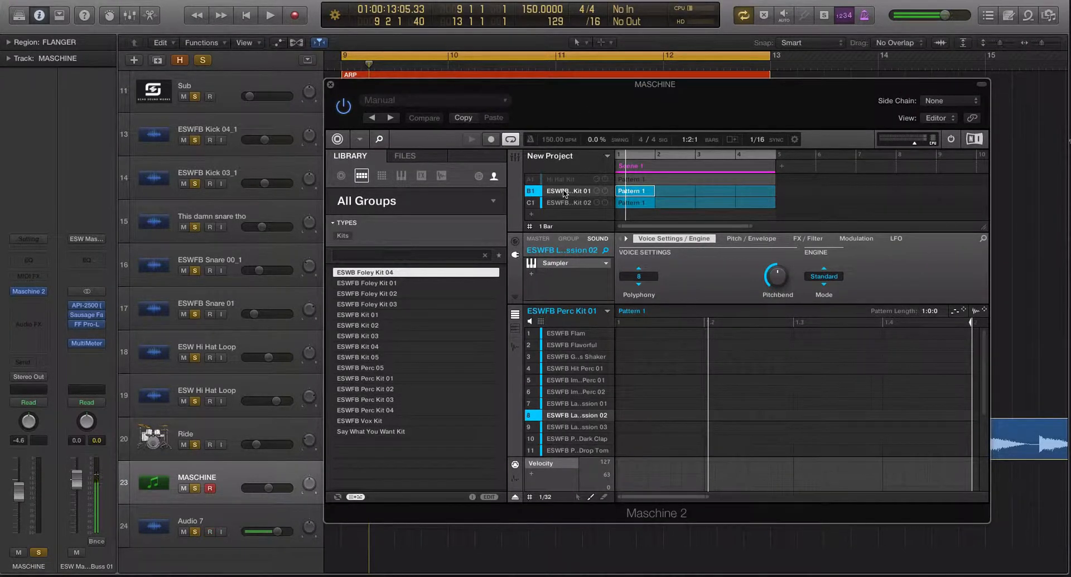
- Show the group-level settings for ESWFB Perc Kit 01, lowering the system volume and raising the screen brightness along the way
key(XF86AudioLowerVolume)
key(XF86AudioLowerVolume)
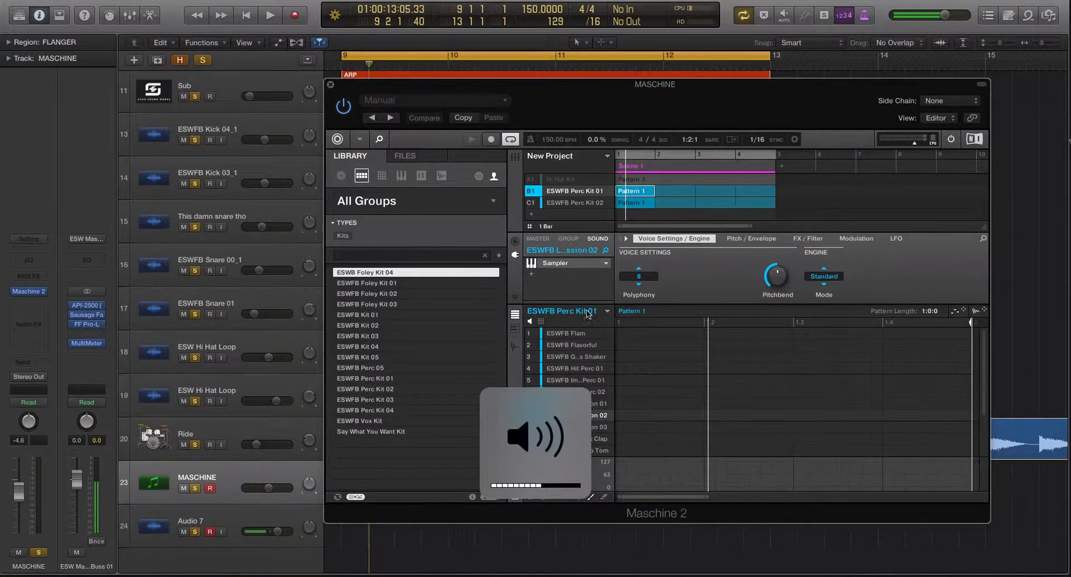
click(565, 240)
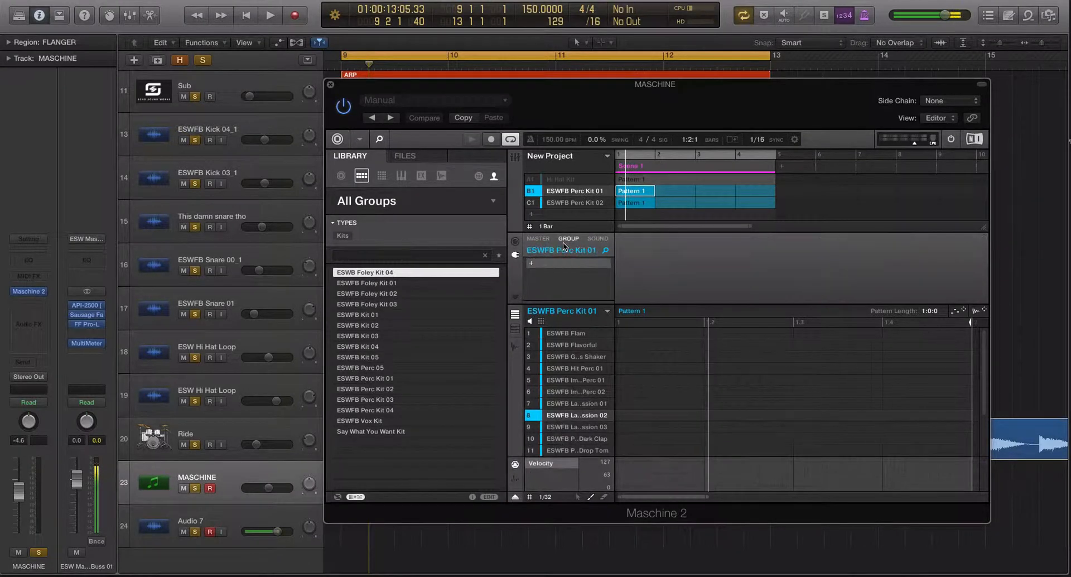
key(XF86MonBrightnessUp)
key(XF86MonBrightnessUp)
key(XF86MonBrightnessUp)
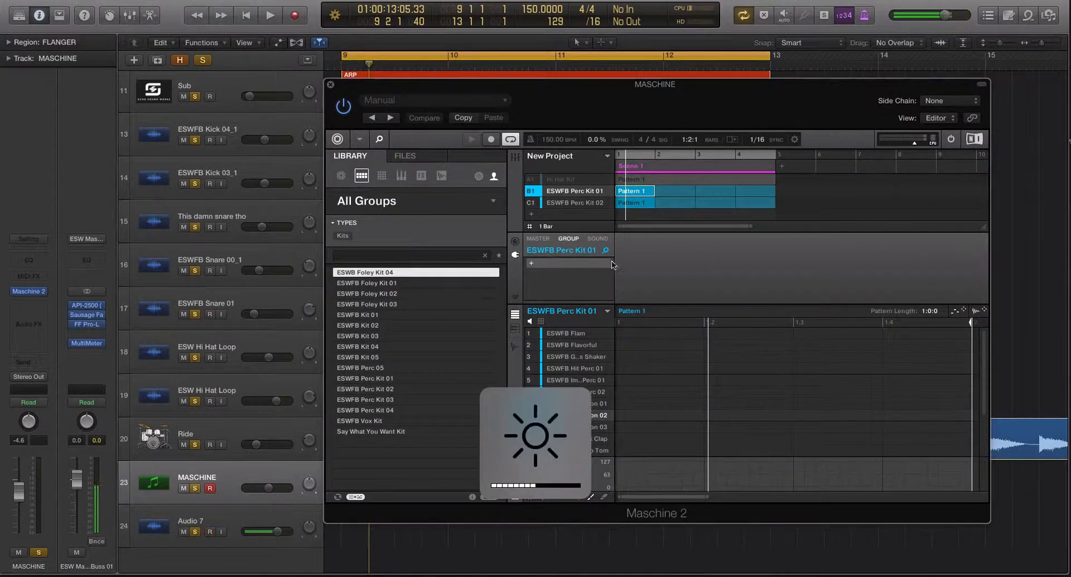
click(539, 240)
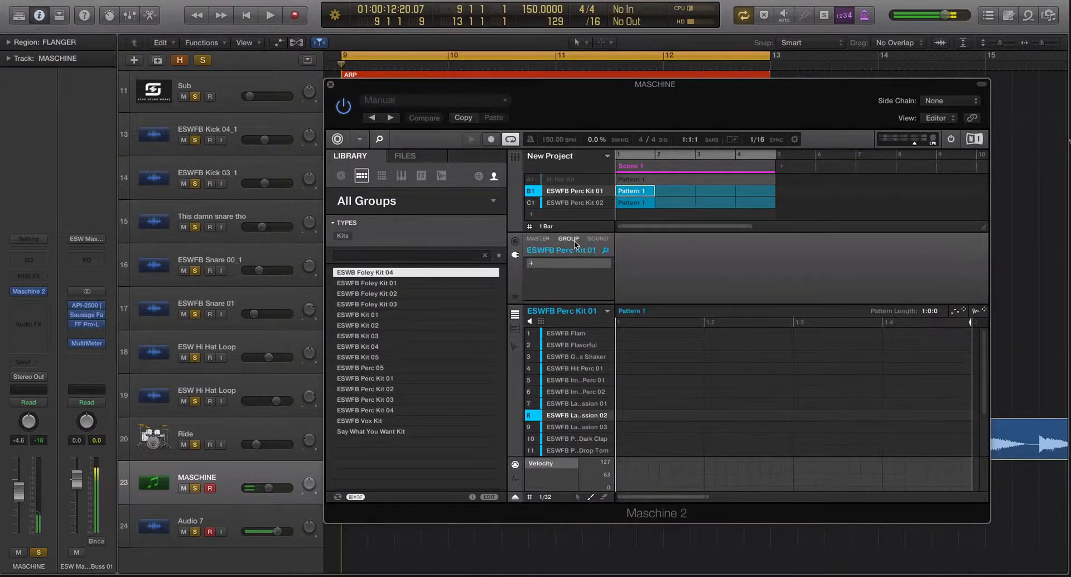
- Review the Sampler voice settings of the selected sound, then show the MIDI input settings for the ESWFB Perc Kit 01 group
click(598, 238)
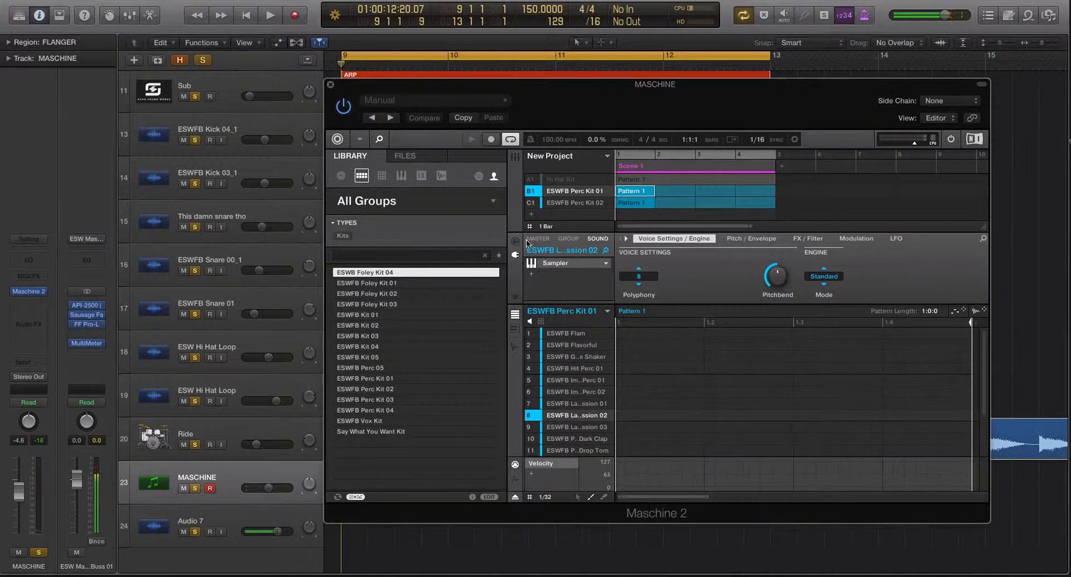
click(514, 241)
click(568, 238)
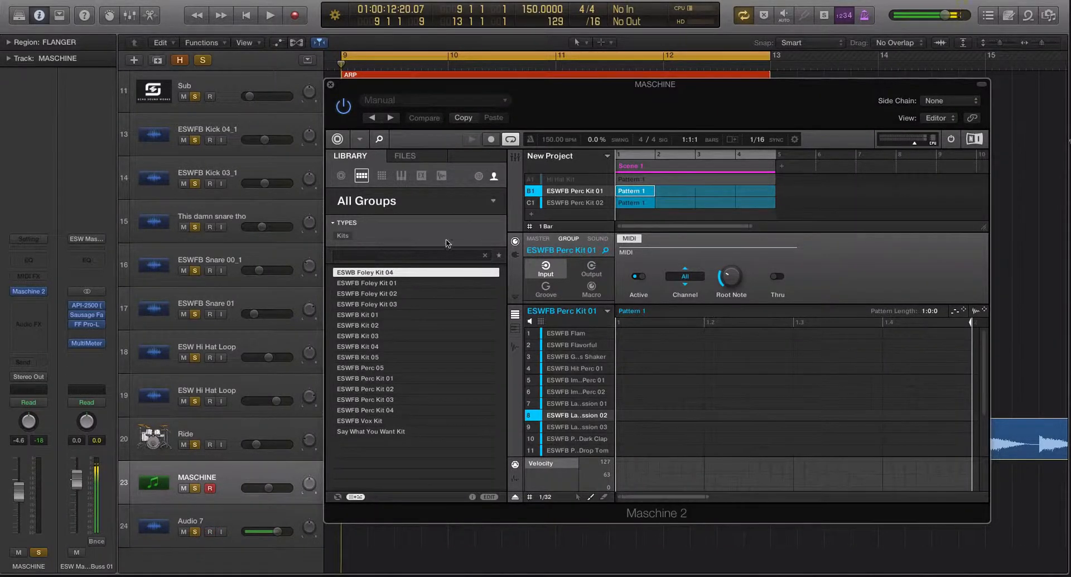
- Disarm the Audio 7 track and raise the MASCHINE track's volume to -1.1 dB while the loop plays
click(210, 535)
key(space)
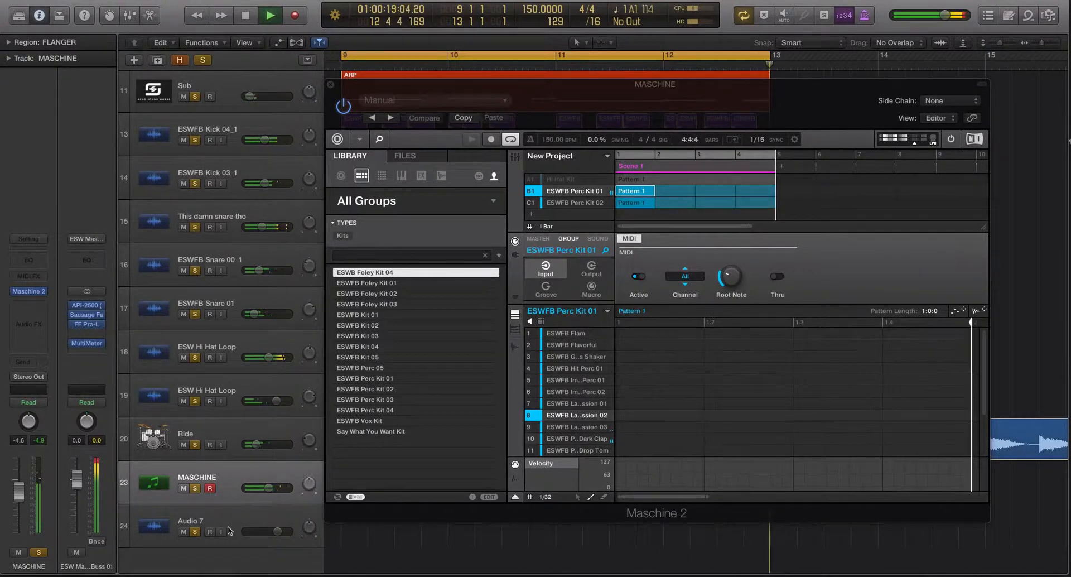
drag(277, 488, 285, 490)
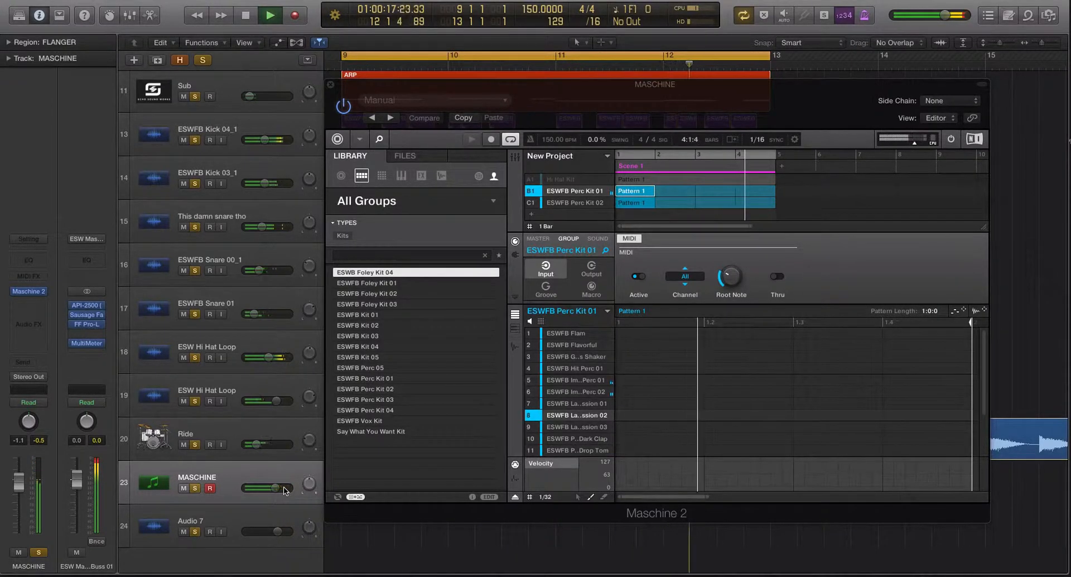
key(space)
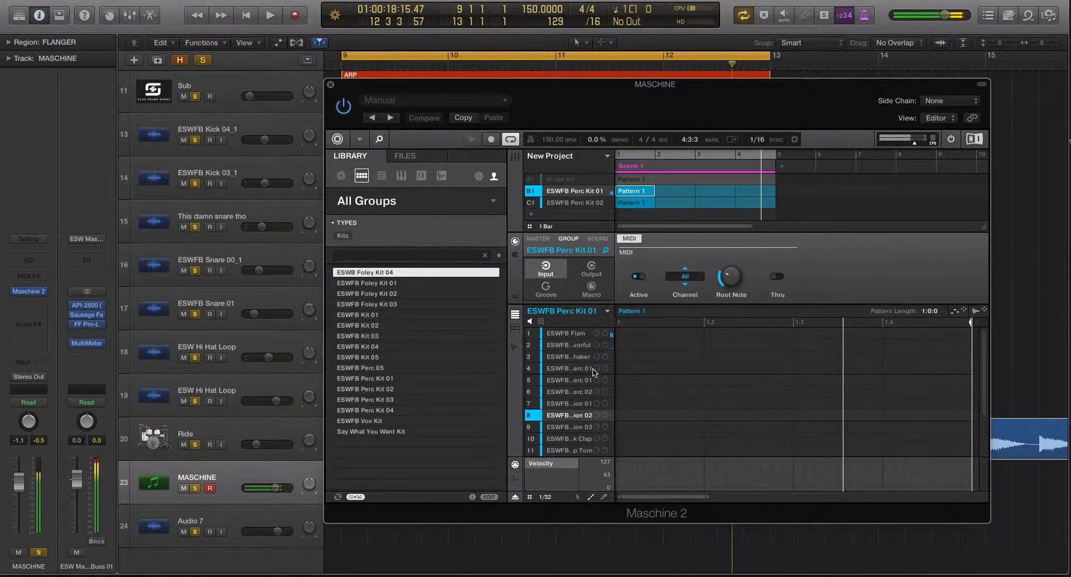
- Audition the percussion kit sounds over the playing loop, stop playback and re-arm the Audio 7 track
key(space)
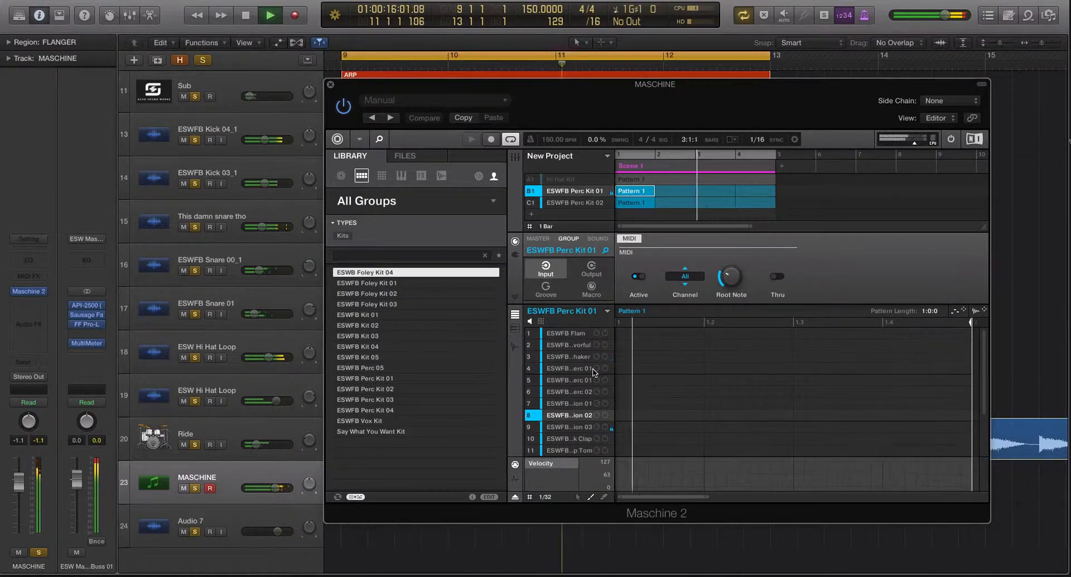
key(space)
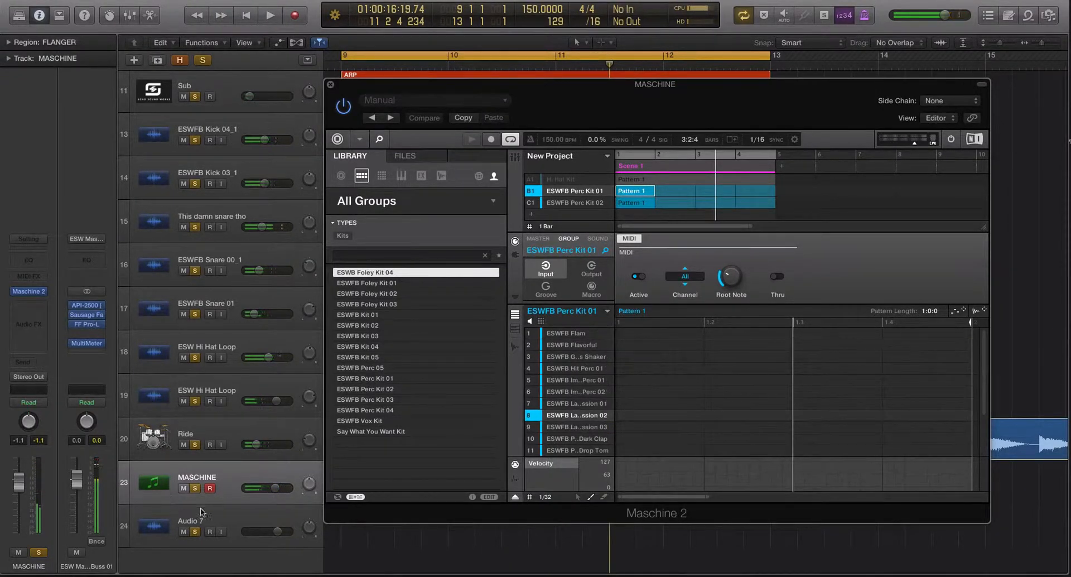
click(209, 531)
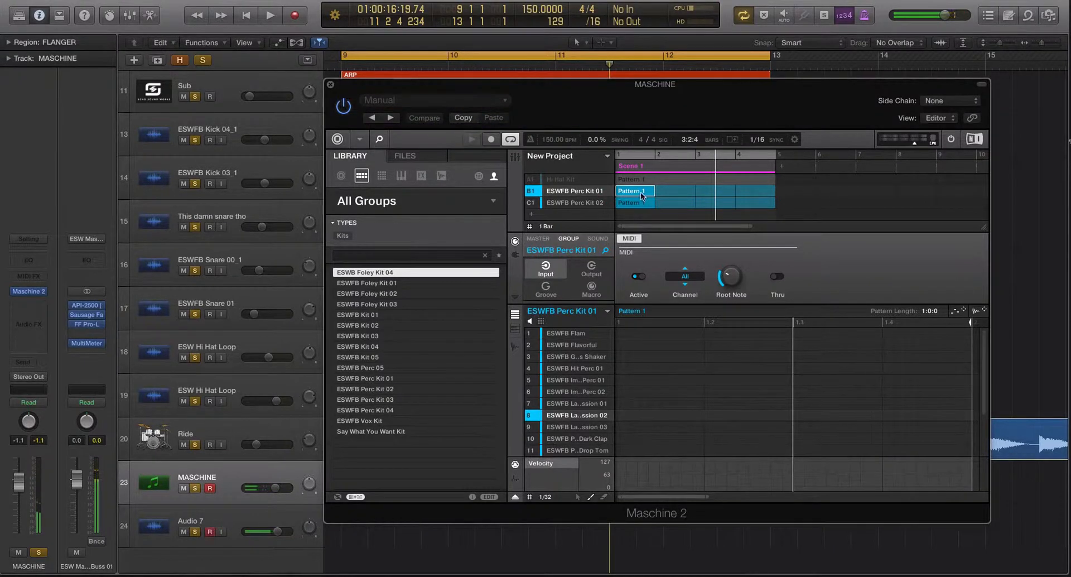
- Remove Pattern 1 from both ESWFB Perc Kit 01 and ESWFB Perc Kit 02, and close the Maschine window
double_click(633, 194)
double_click(635, 202)
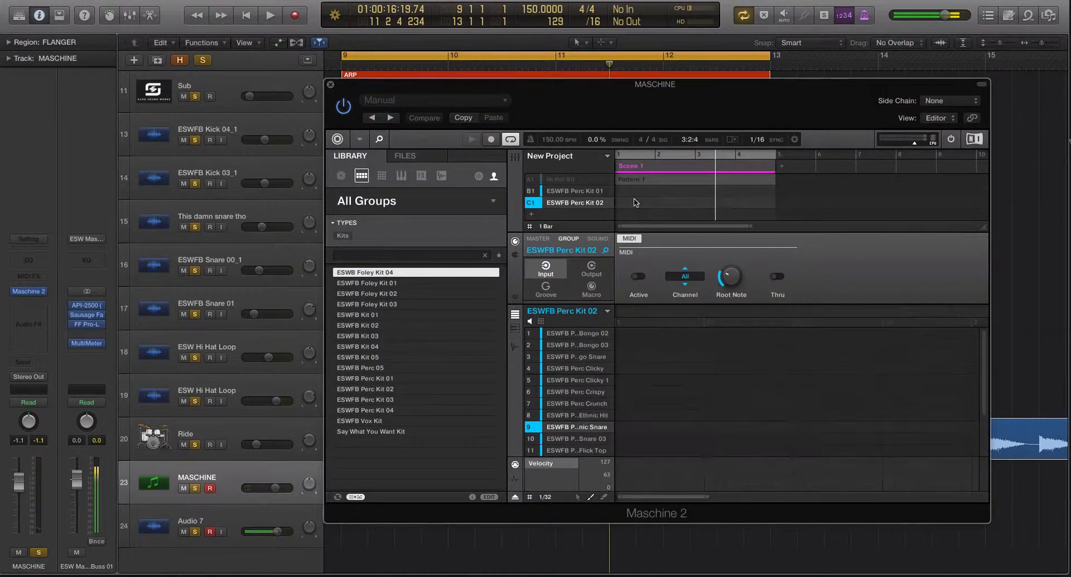
click(330, 84)
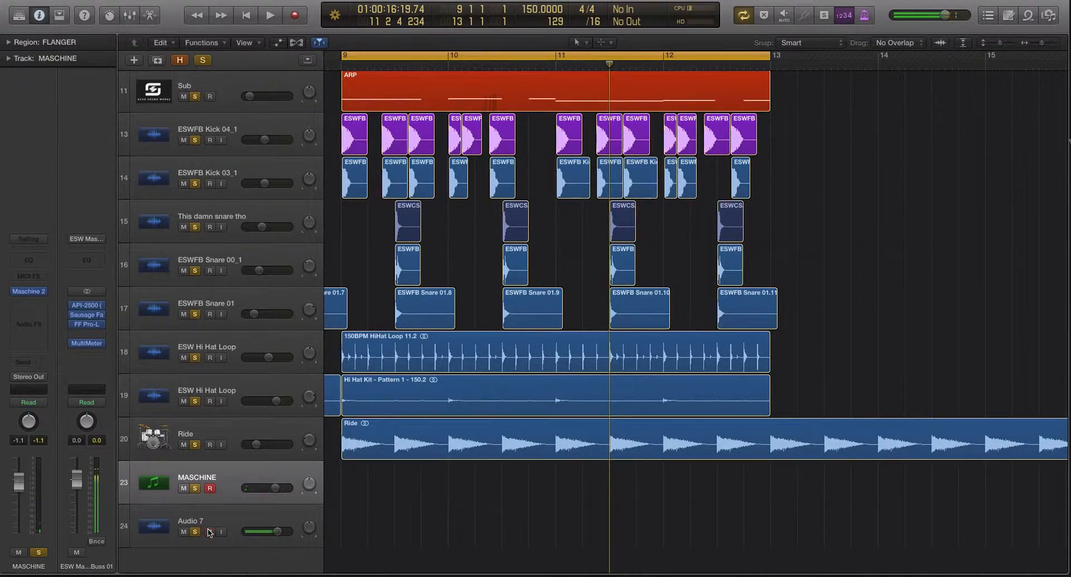
- Record a percussion part on the MASCHINE track from bar 9 and select all its notes in the Piano Roll
key(r)
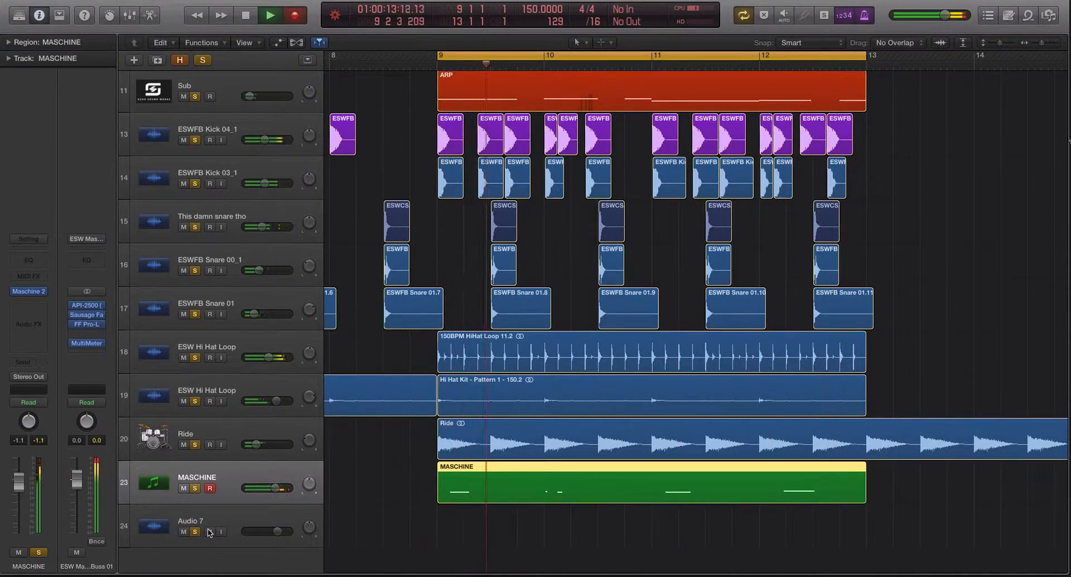
key(p)
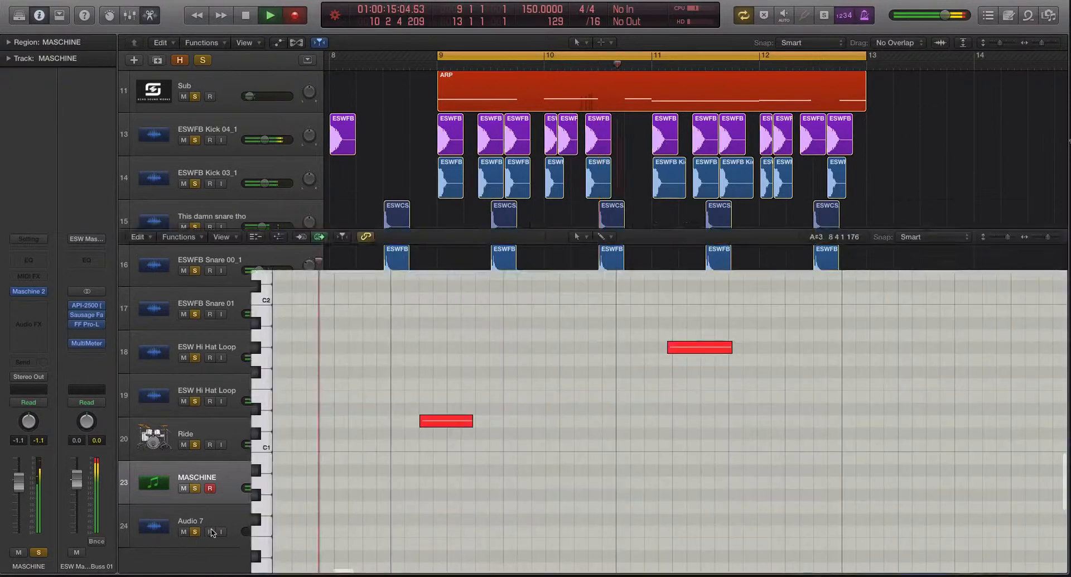
key(super+a)
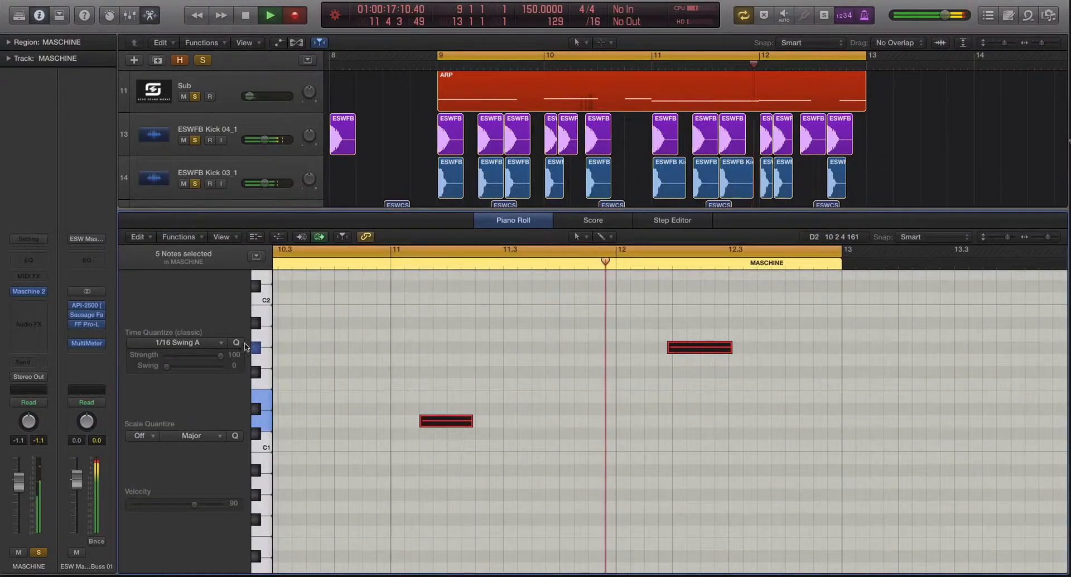
- Delete the very short stray note at bar 10 from the recorded MASCHINE region and stop the recording
scroll(447, 337, left, 10)
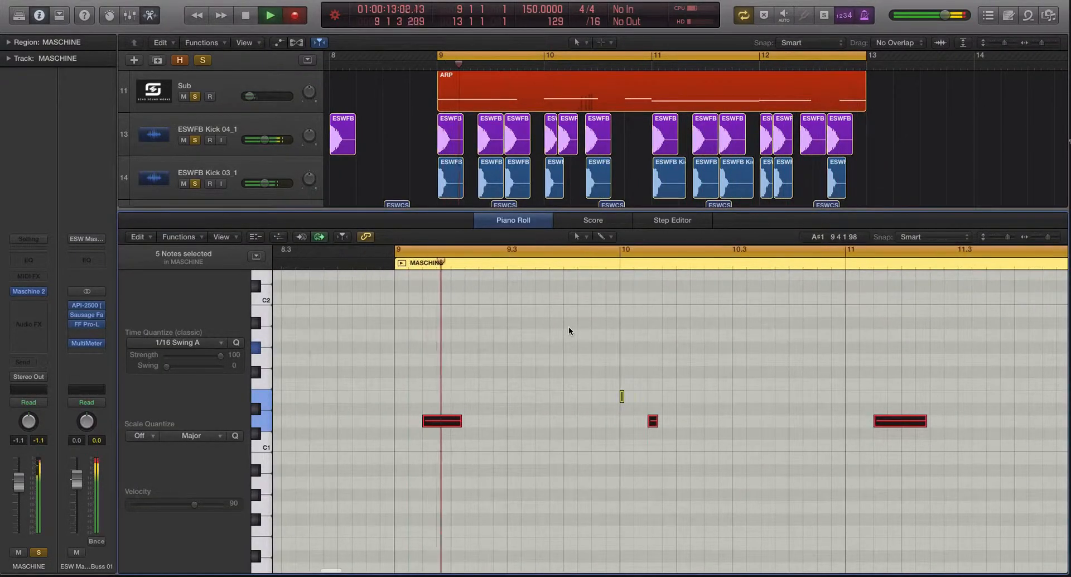
click(583, 352)
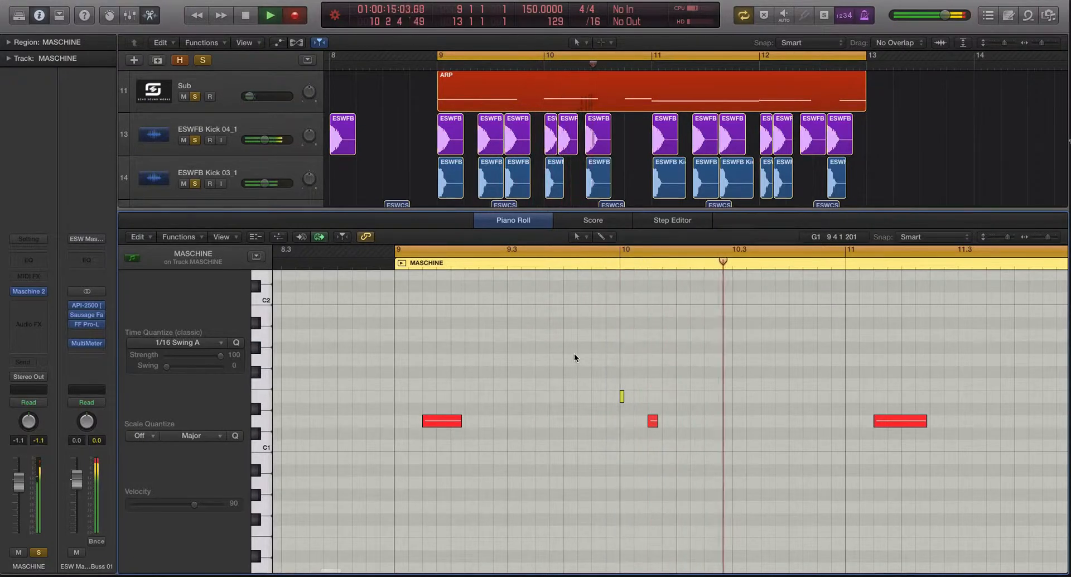
drag(655, 374, 622, 400)
key(Delete)
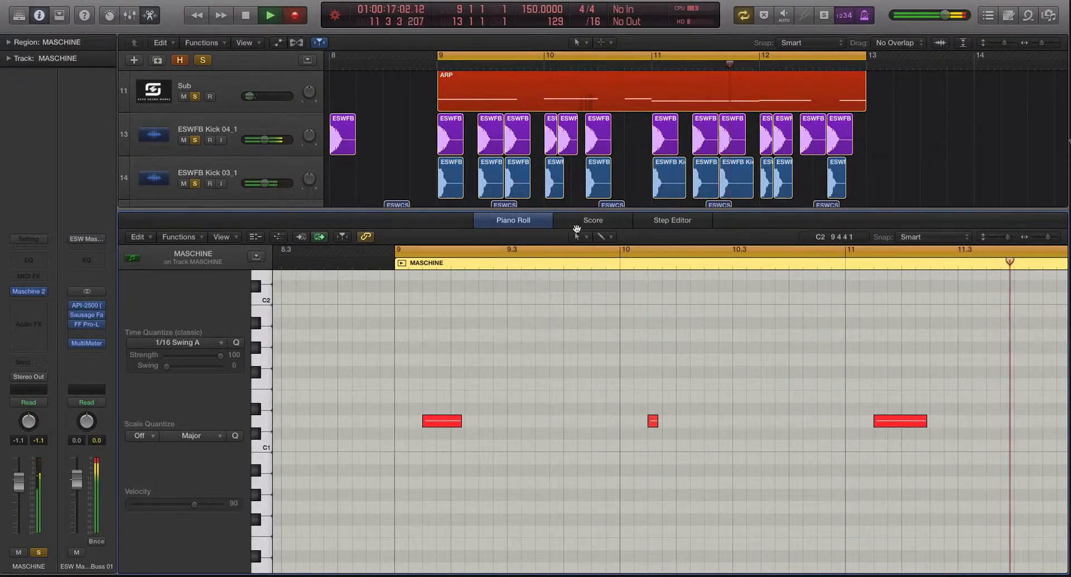
key(space)
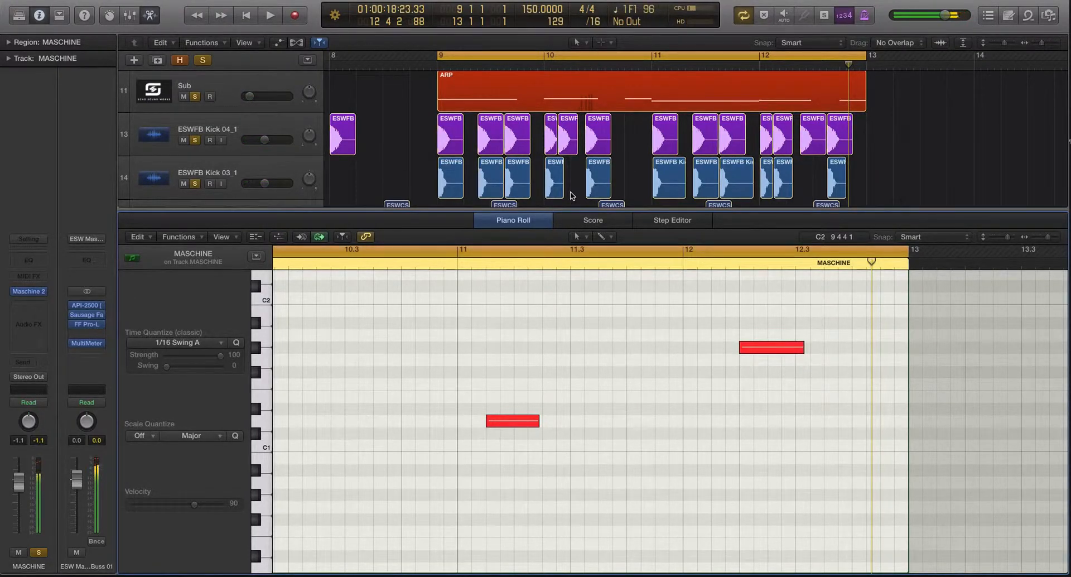
- Record a second percussion part with ESWFB Perc Kit 01 on the MASCHINE track over bars 9 to 13
key(space)
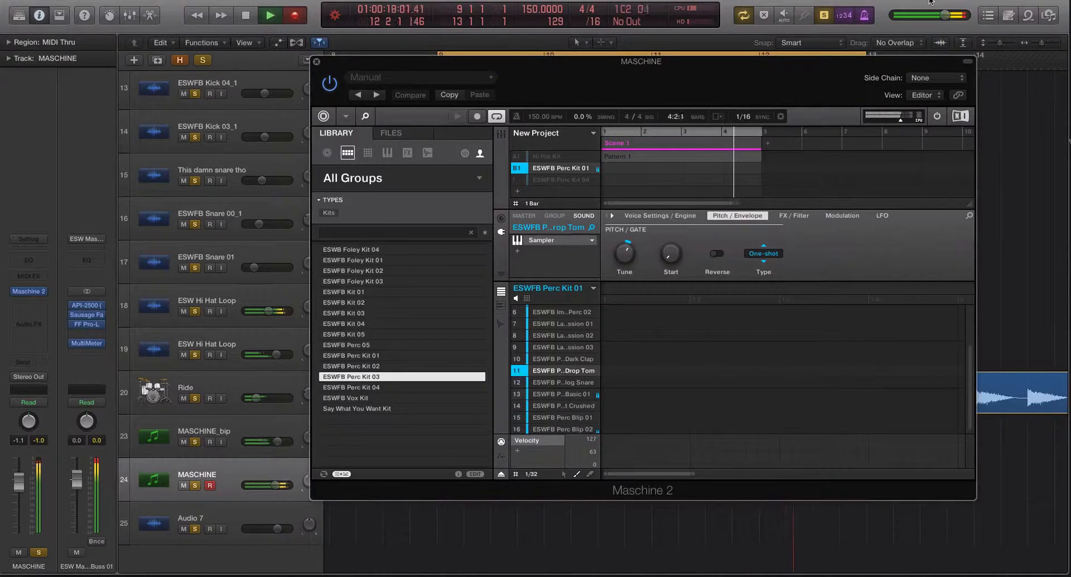
key(space)
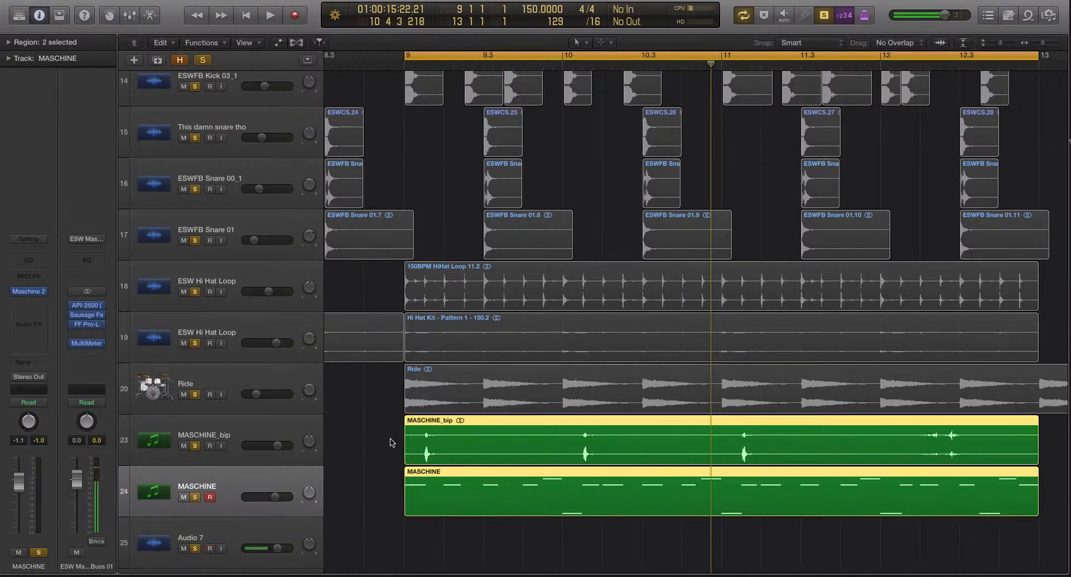
- Select the newly recorded MASCHINE region on its own and turn off region soloing
key(super+Down)
key(super+Down)
click(490, 442)
click(490, 483)
key(ctrl+s)
key(super+Down)
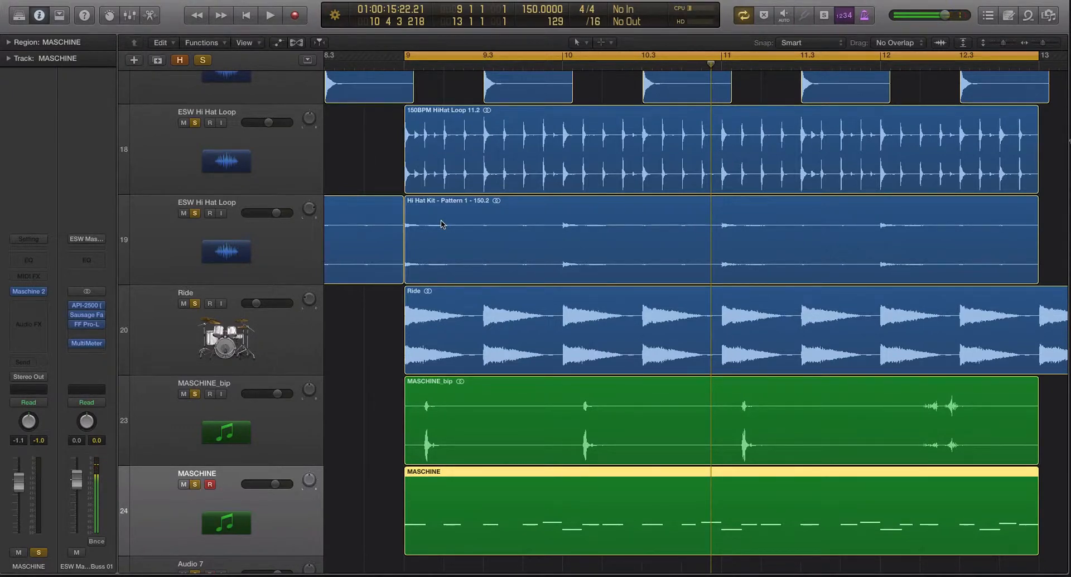
- Solo only the newly recorded MASCHINE region and bounce it in place to a new audio track
scroll(442, 224, down, 8)
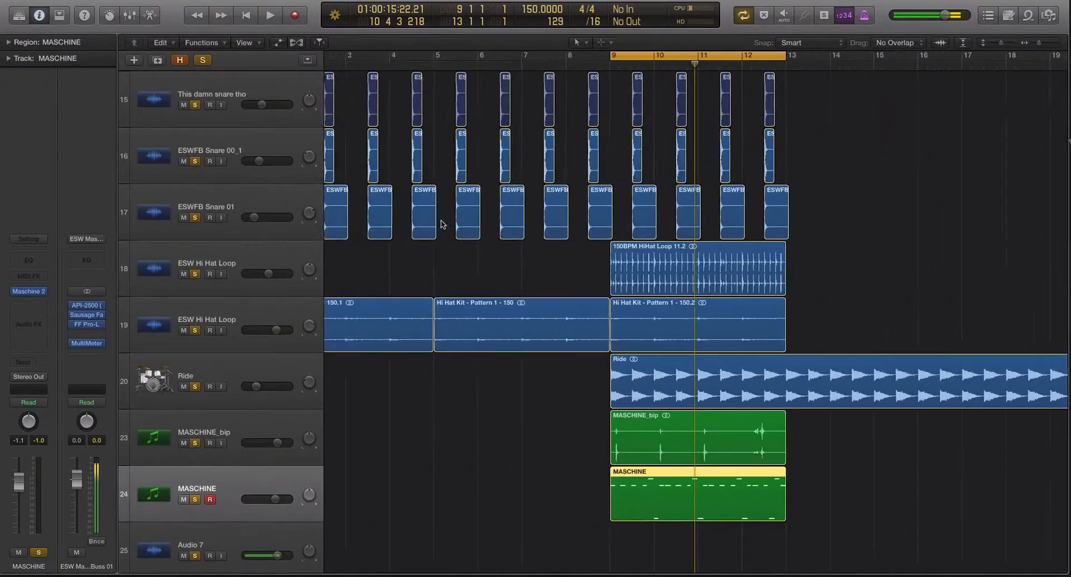
scroll(442, 223, up, 3)
scroll(523, 295, down, 2)
drag(517, 391, 700, 472)
key(ctrl+s)
drag(459, 452, 622, 455)
key(ctrl+s)
key(ctrl+s)
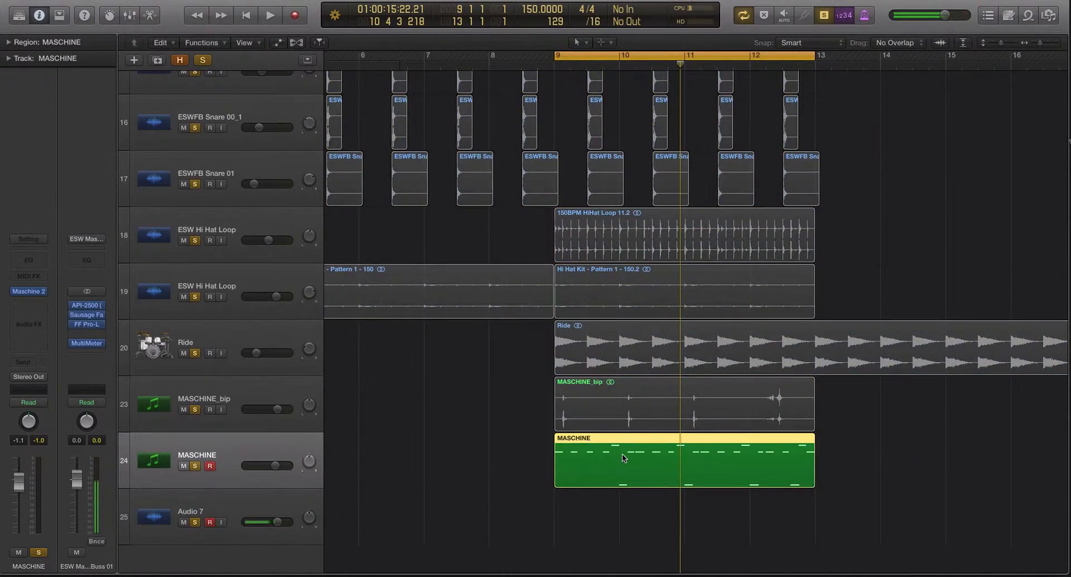
key(ctrl+b)
key(Return)
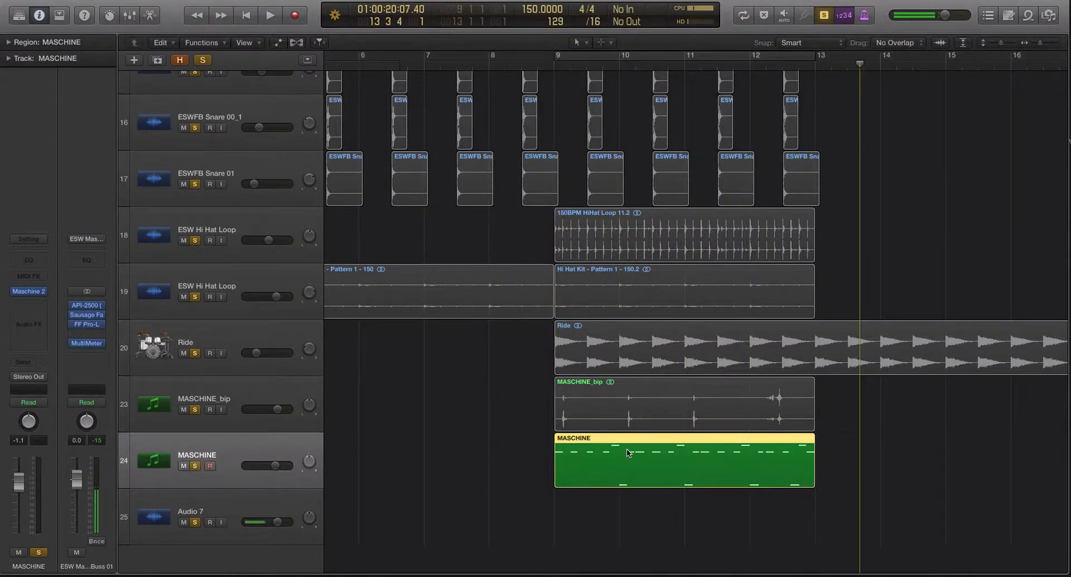
- Solo the new bounced track, move it above the MASCHINE track and select both bounced percussion regions
click(196, 522)
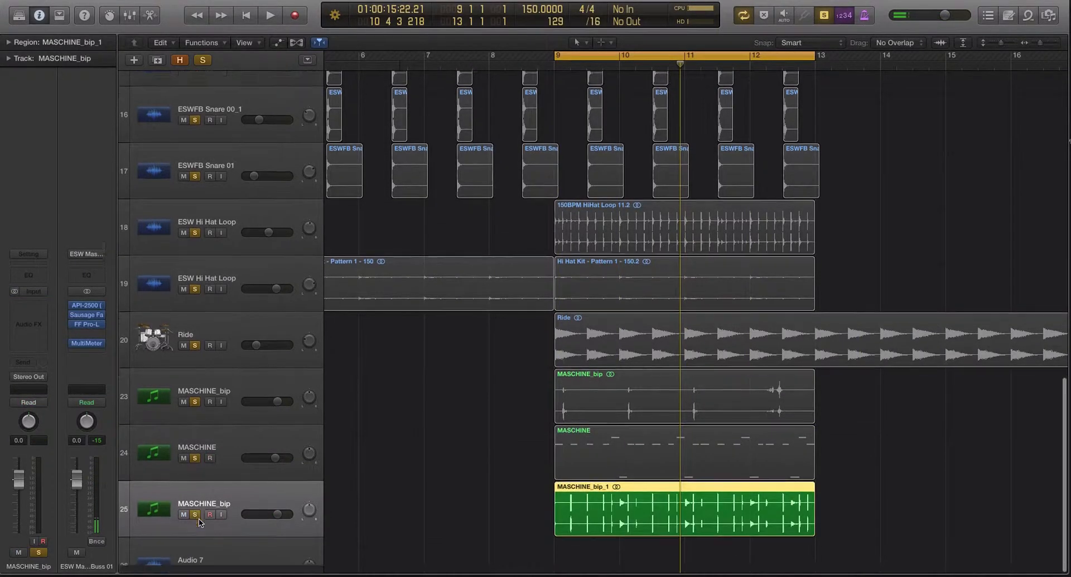
scroll(235, 537, up, 2)
scroll(238, 533, down, 4)
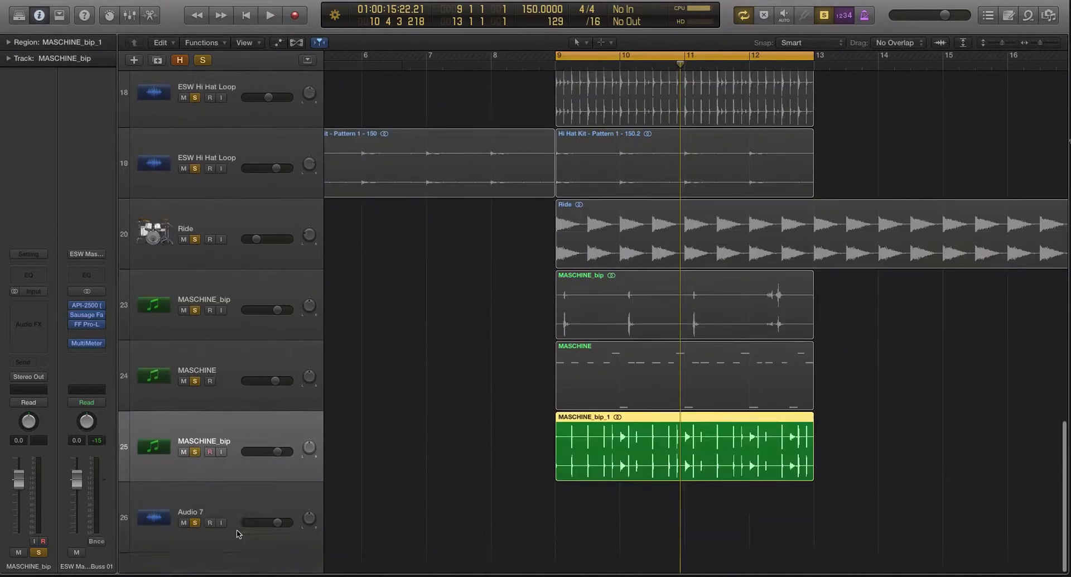
drag(244, 433, 239, 363)
drag(467, 295, 558, 365)
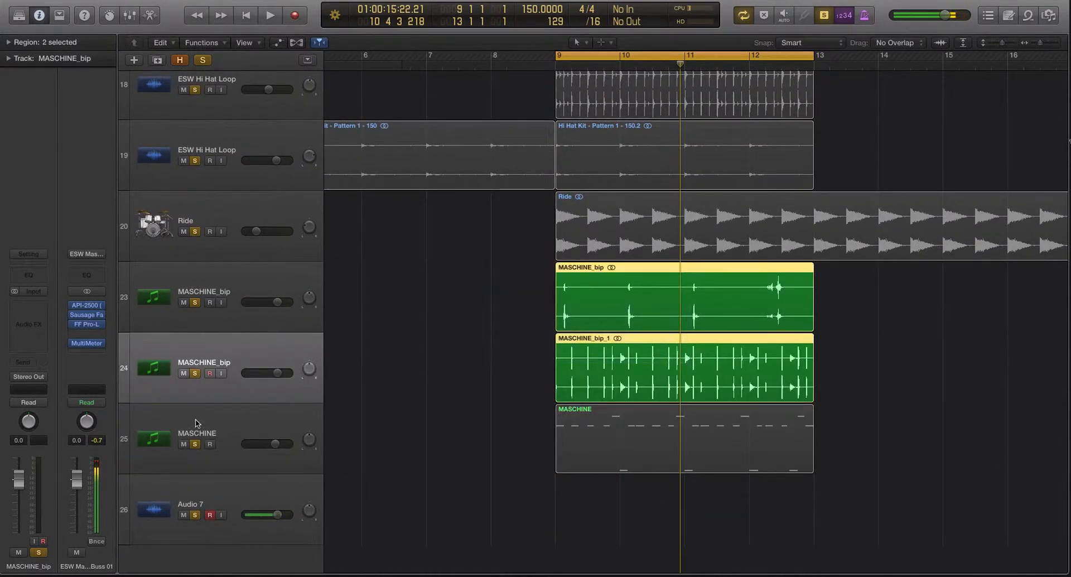
- Unsolo and mute the MASCHINE track, bypass its Maschine 2 instrument and turn off region soloing
click(193, 444)
key(Down)
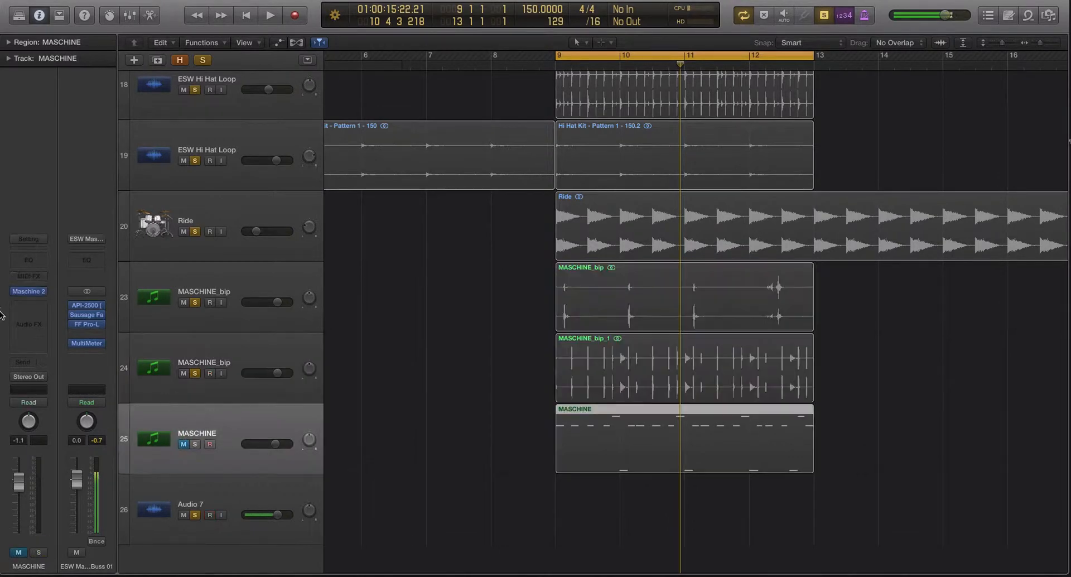
click(14, 292)
key(ctrl+s)
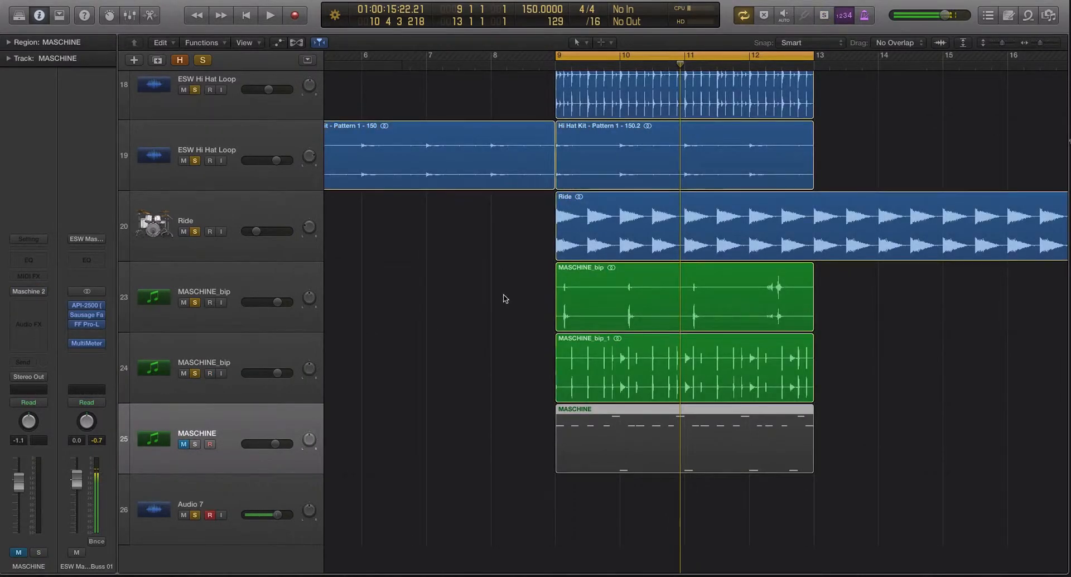
- Solo the two bounced percussion regions, listen to them together, stop playback and turn region soloing off
drag(505, 299, 698, 353)
key(ctrl+s)
key(z)
key(space)
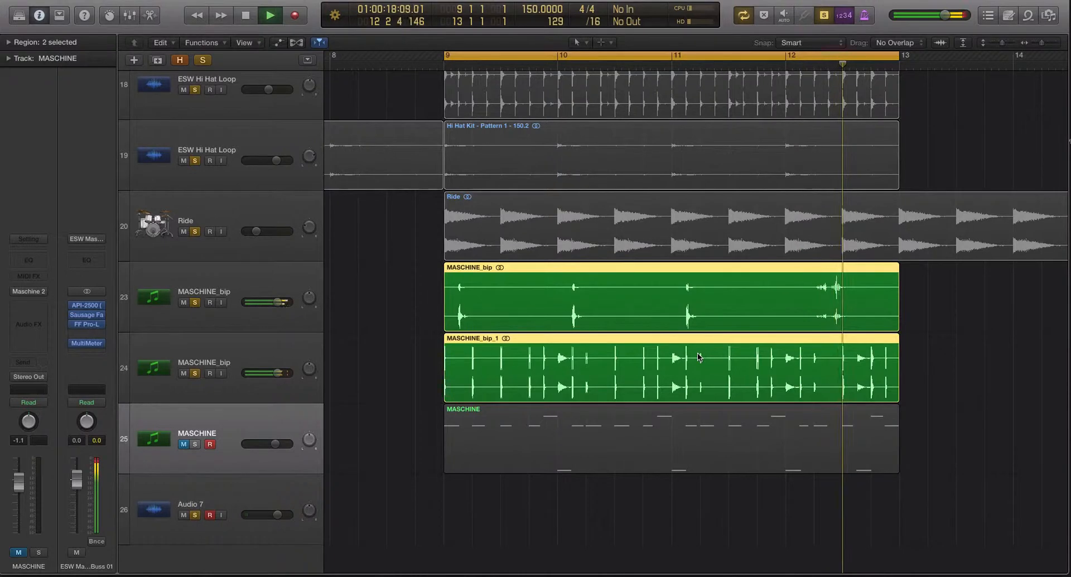
key(space)
key(ctrl+s)
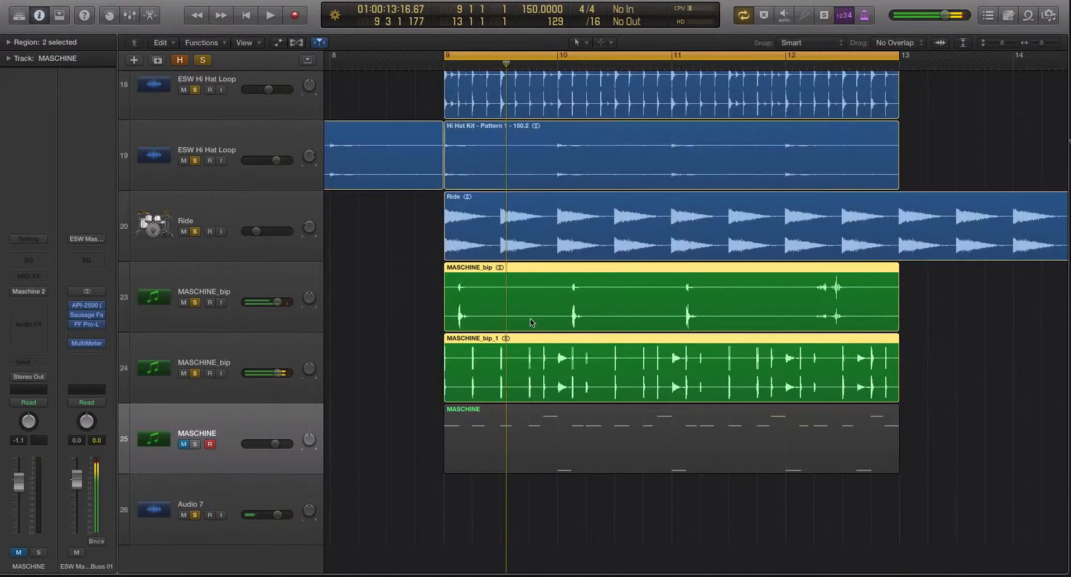
- Solo the regions of both kick tracks, the Hi Hat Kit and the upper two snare tracks across bars 9 to 13
scroll(580, 335, down, 3)
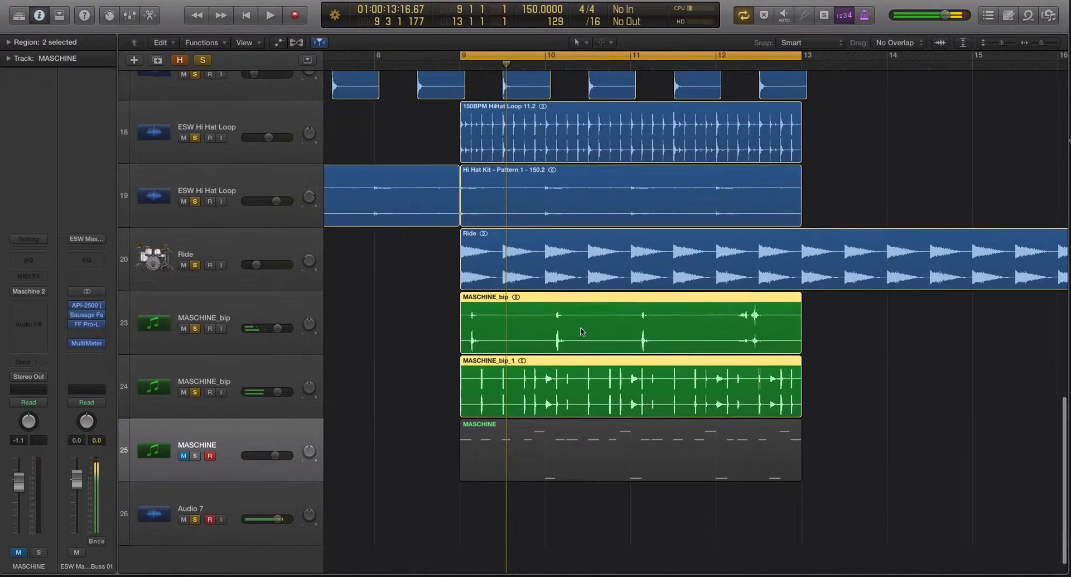
scroll(582, 332, up, 10)
key(super+Up)
key(super+Up)
key(super+Up)
scroll(581, 331, up, 3)
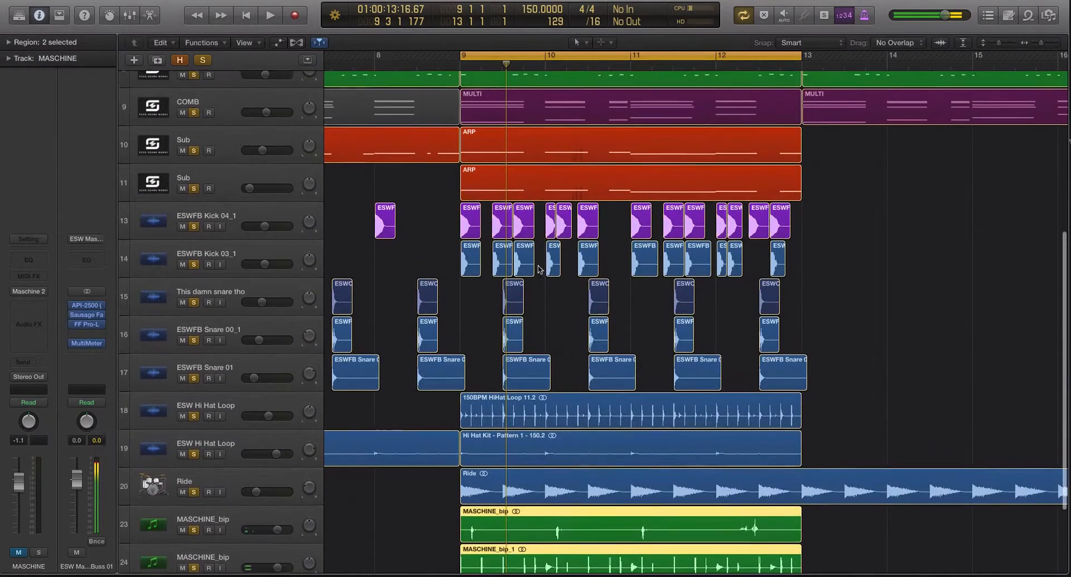
drag(445, 220, 858, 260)
scroll(820, 301, down, 3)
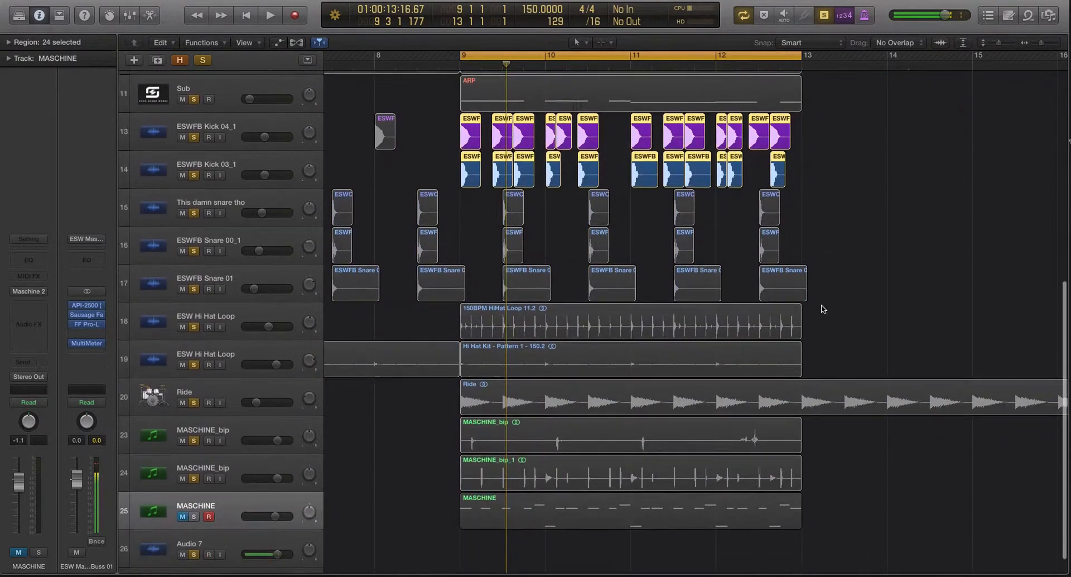
shift+click(599, 361)
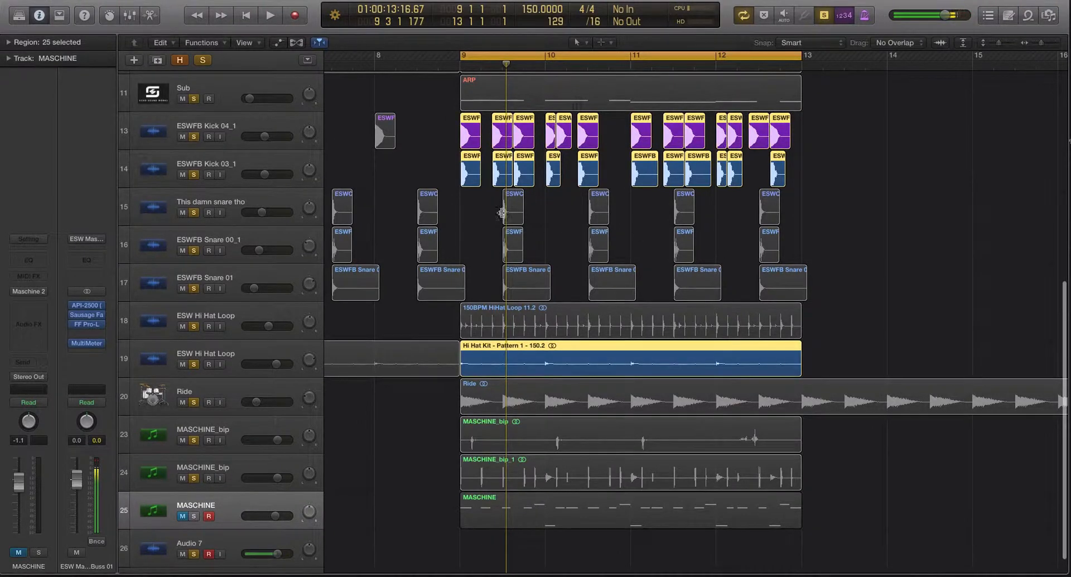
drag(487, 211, 539, 244)
drag(562, 207, 749, 238)
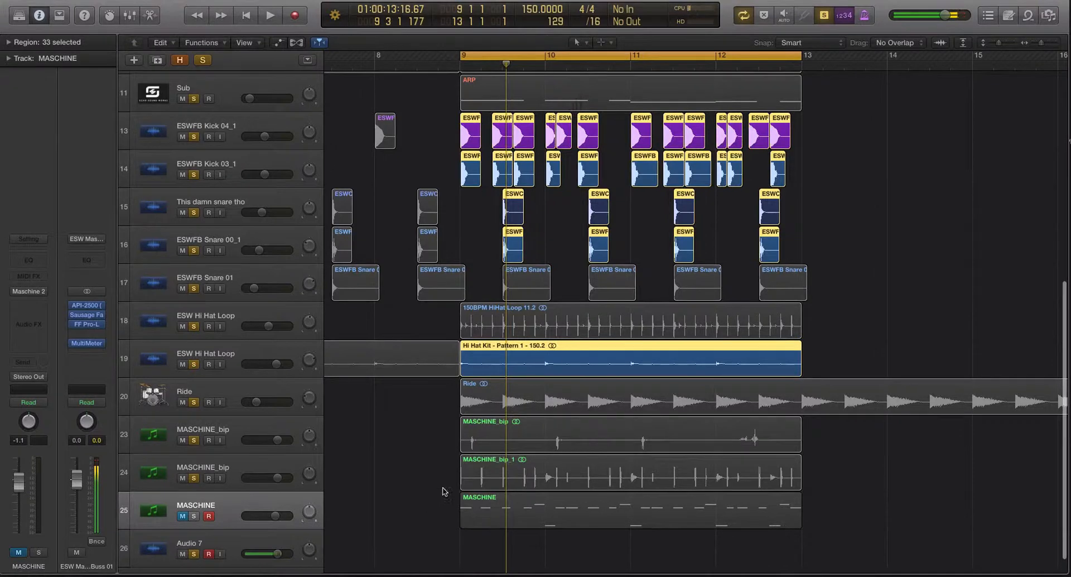
- Add both bounced percussion regions to the soloed selection, listen to them with the kicks, snares and Hi Hat Kit, and stop playback
shift+click(494, 435)
shift+click(513, 464)
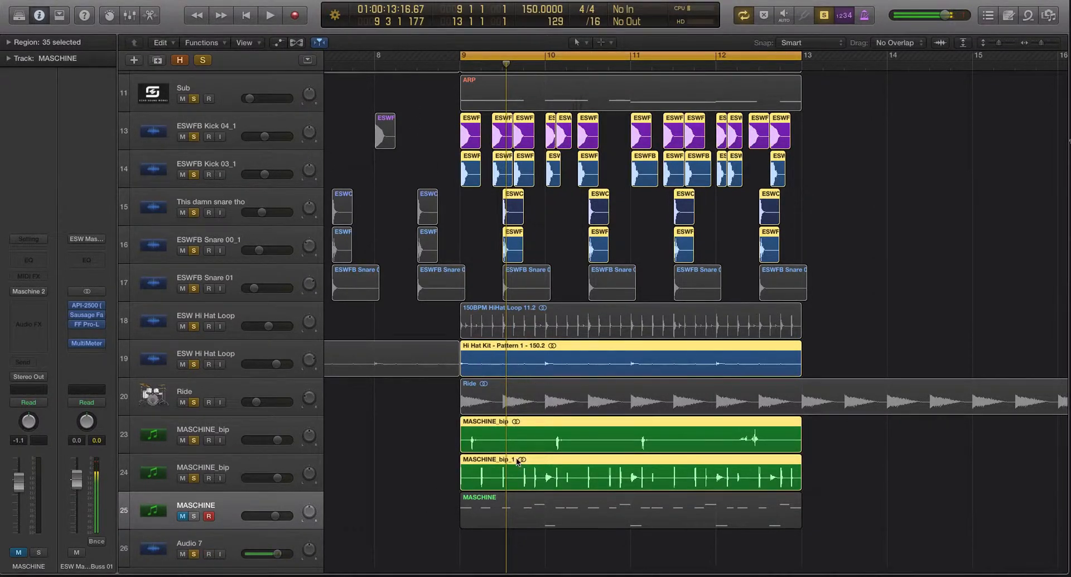
key(space)
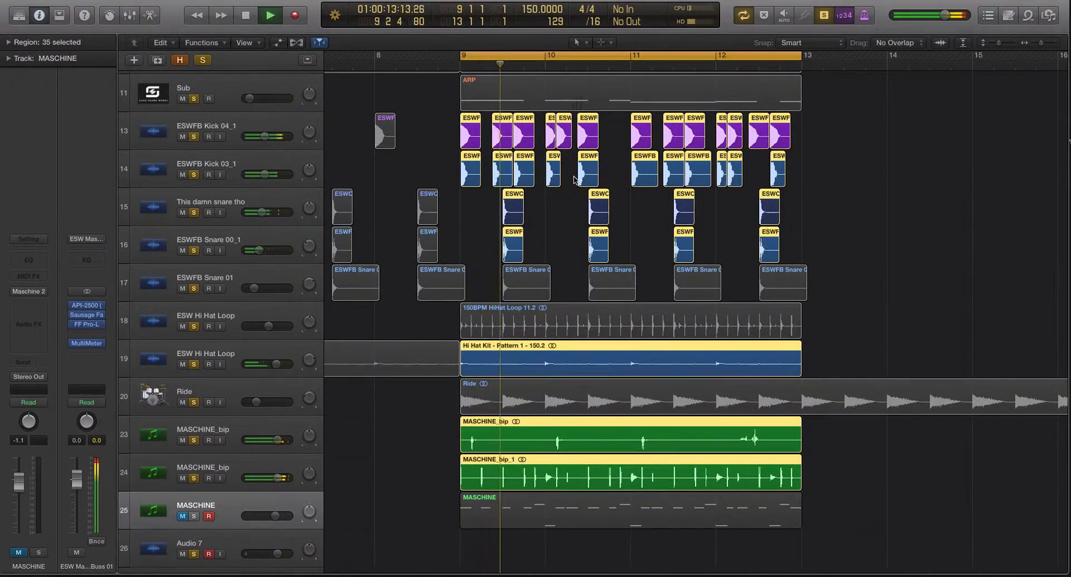
click(555, 204)
key(space)
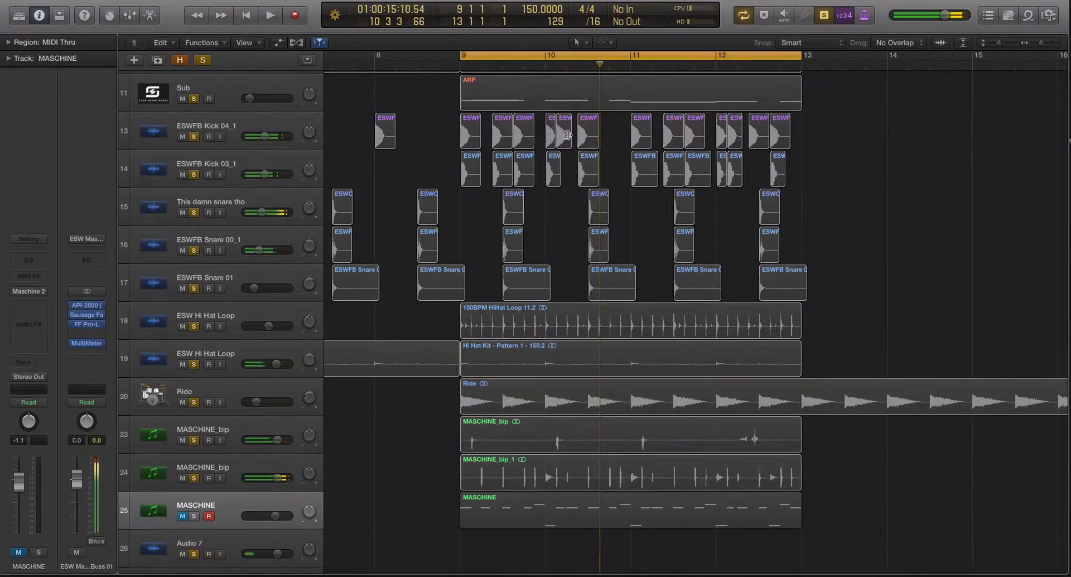
- Turn off region soloing, inspect the kick hit just after bar 10 against the bounced hits, and listen to the full loop
key(ctrl+s)
click(567, 136)
scroll(561, 101, up, 3)
click(558, 67)
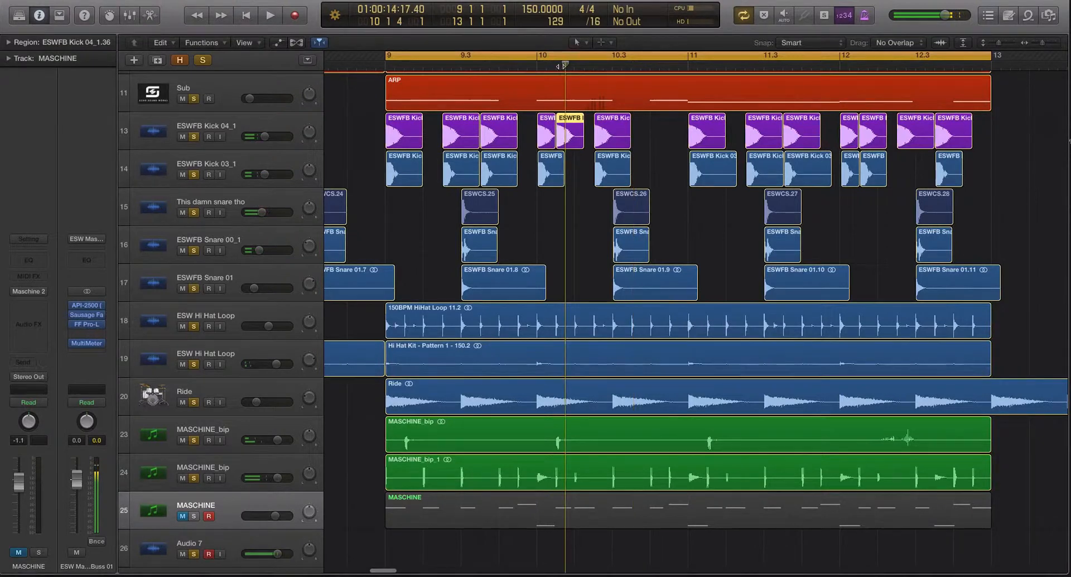
click(578, 474)
click(569, 442)
scroll(551, 136, up, 1)
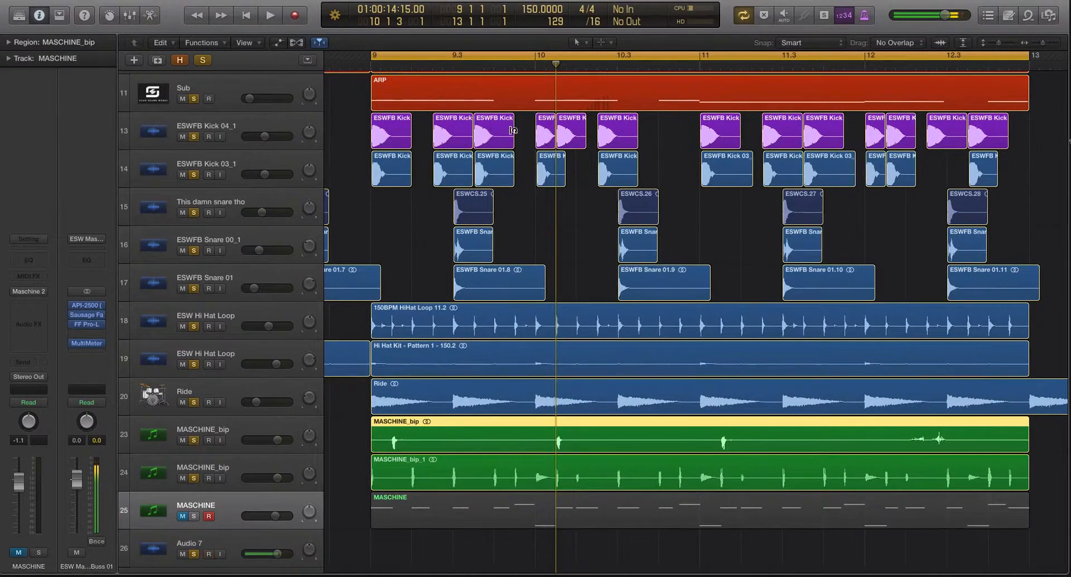
key(space)
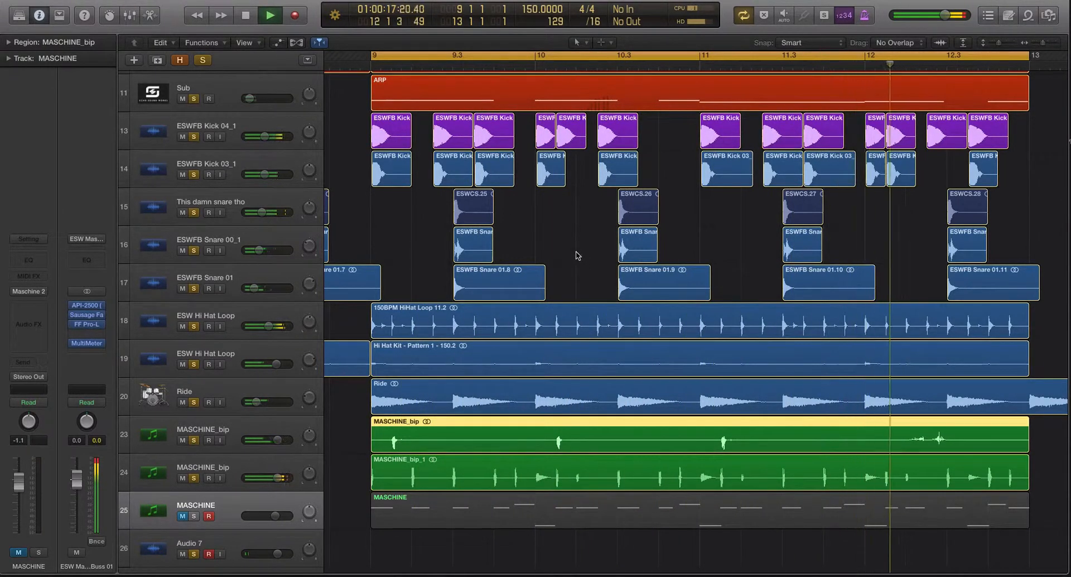
key(space)
click(566, 231)
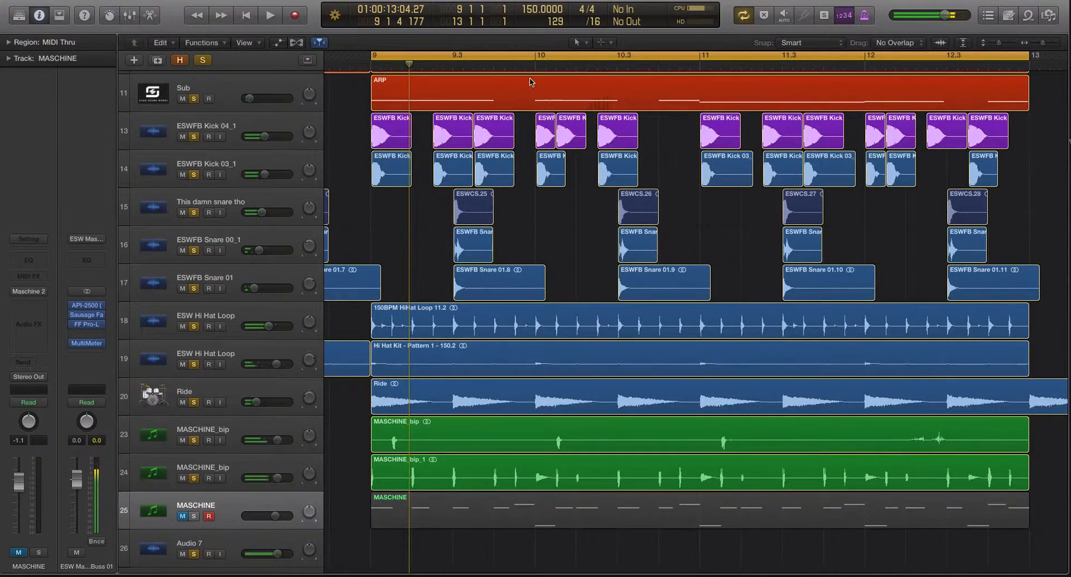
- Select the first bounced percussion region and listen from bar 9, with it soloed and with the full mix
click(530, 66)
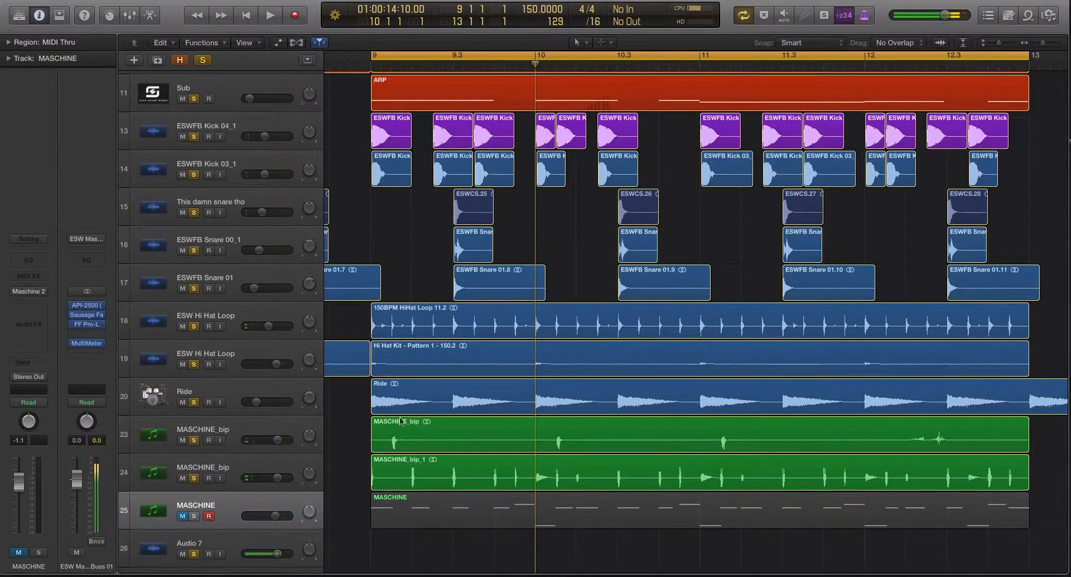
click(546, 432)
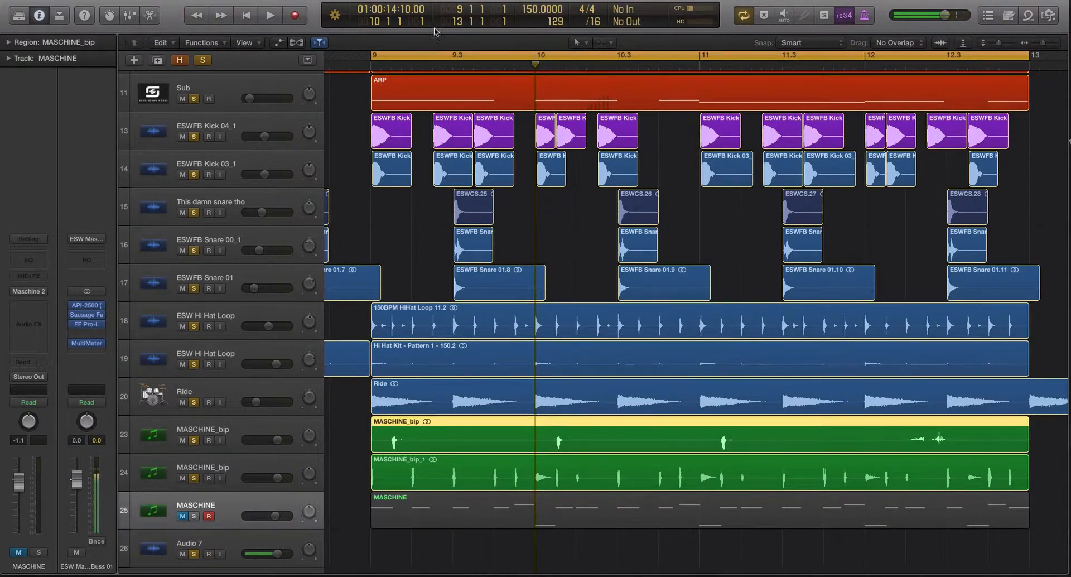
click(423, 70)
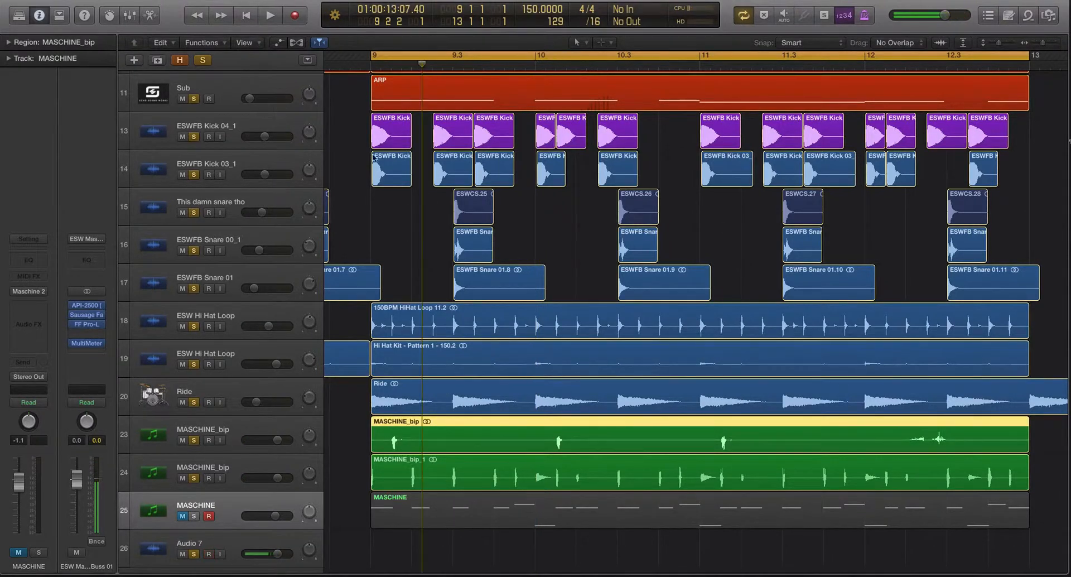
click(369, 64)
key(ctrl+s)
key(space)
key(space)
key(ctrl+s)
key(space)
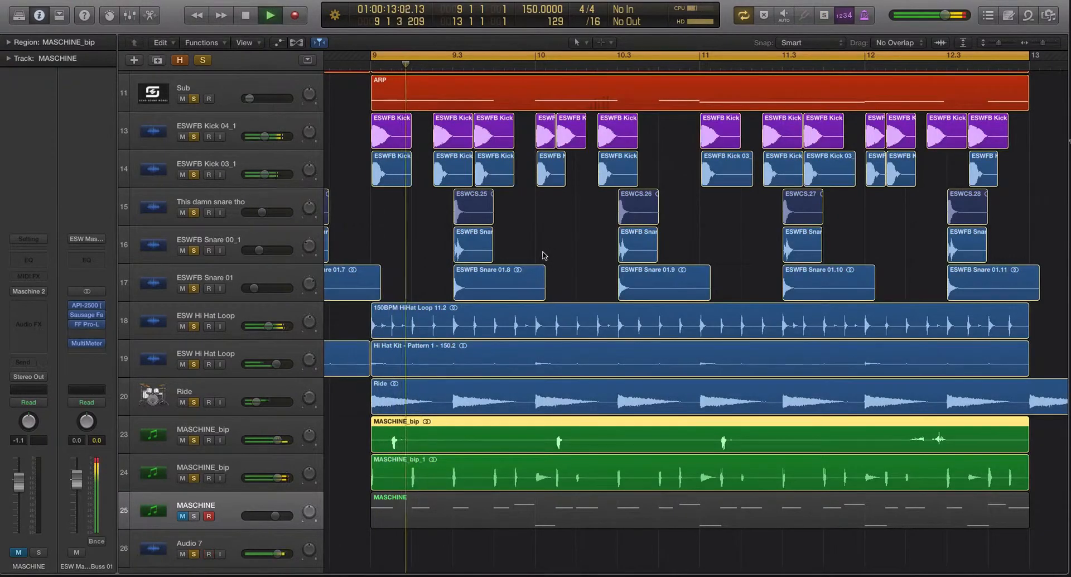
- Stop playback and mute the second ESWFB Kick 04_1 region in bar 10
click(576, 172)
click(562, 134)
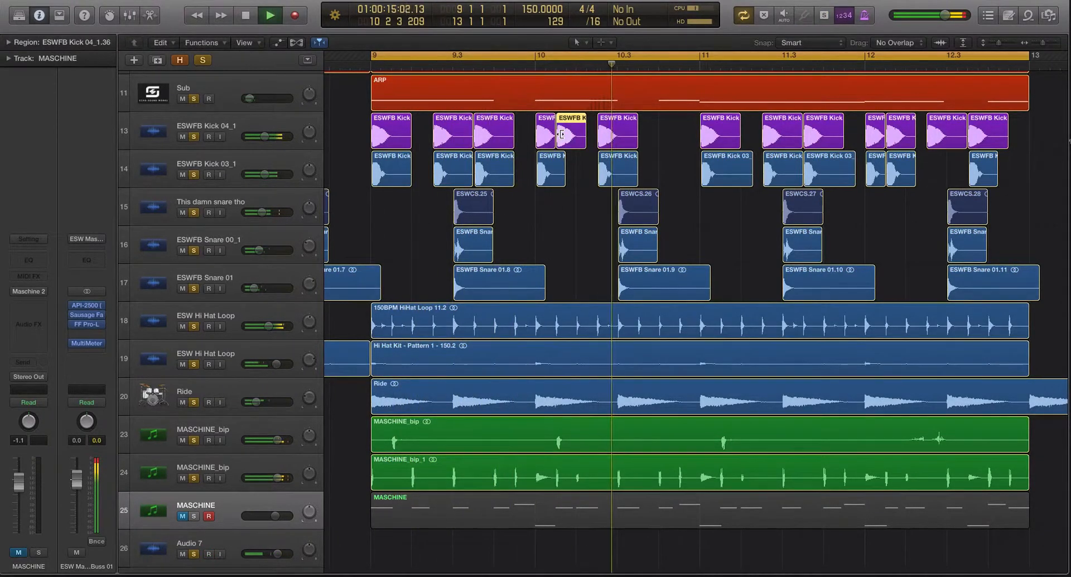
key(space)
key(ctrl+m)
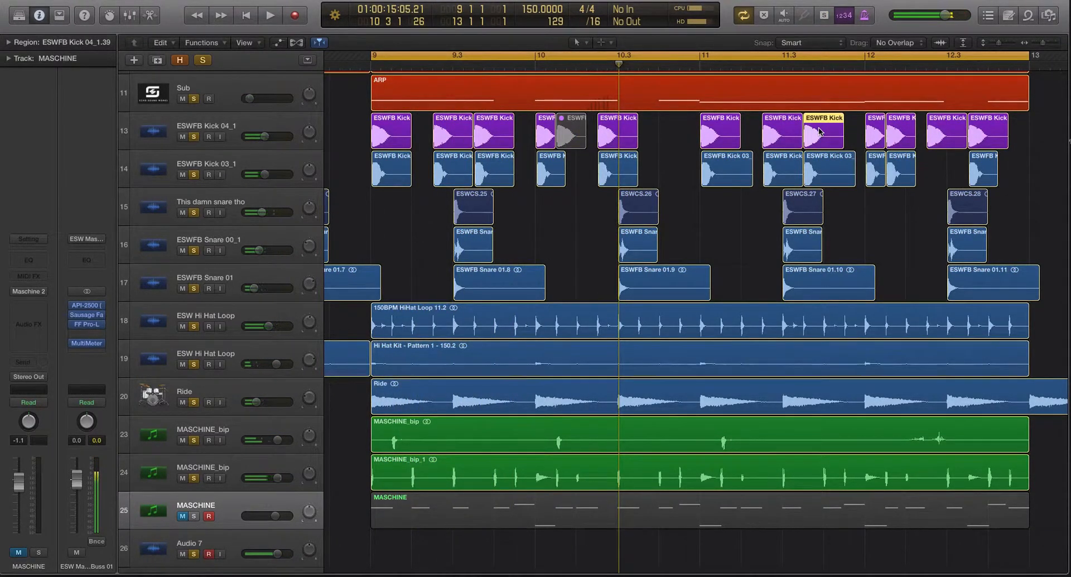
- Play bars 9 to 13 to hear the full loop with the bar 10 kick muted
scroll(752, 141, right, 1)
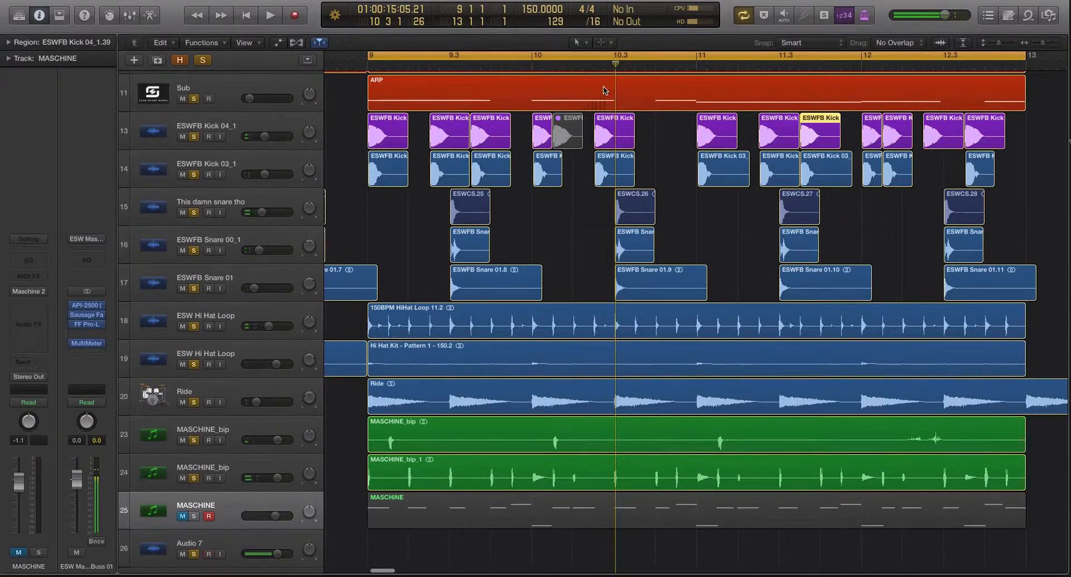
scroll(604, 91, down, 1)
key(space)
key(XF86AudioRaiseVolume)
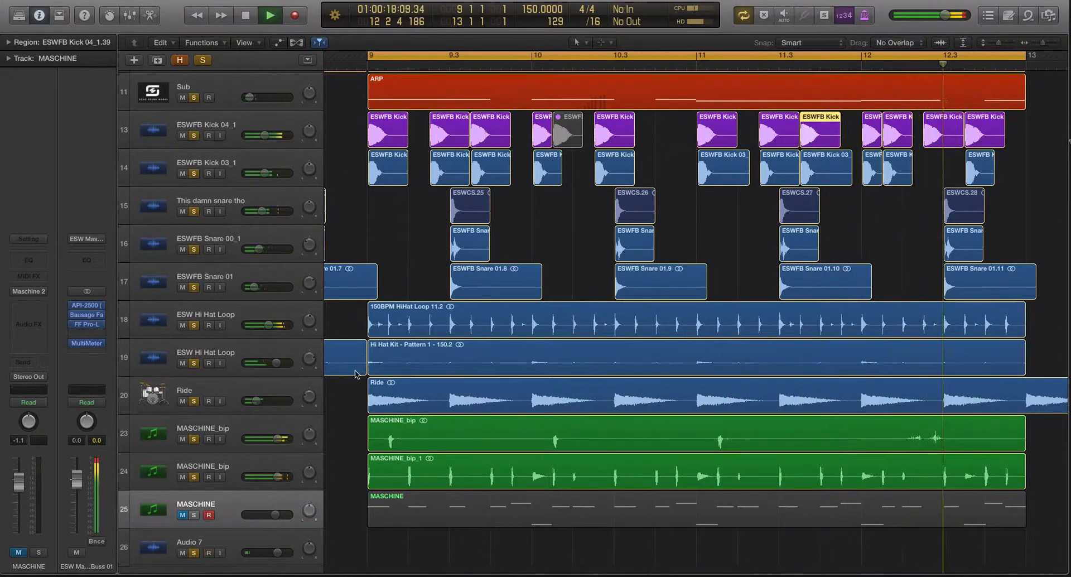
- Solo the two bounced percussion regions, lower both track volumes together, and set the second bounced track to -14.0 dB
click(275, 444)
key(space)
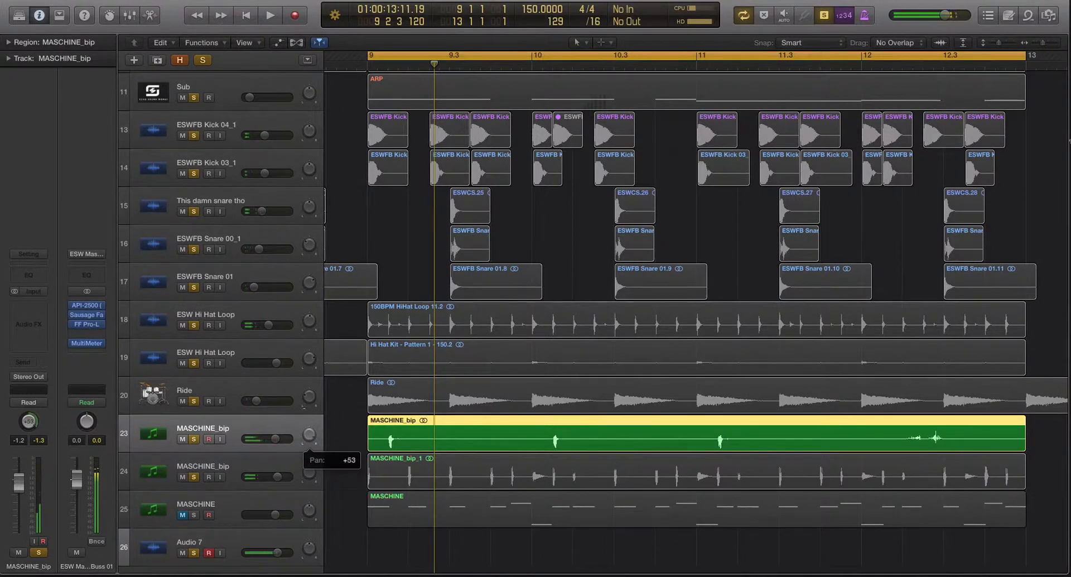
click(280, 468)
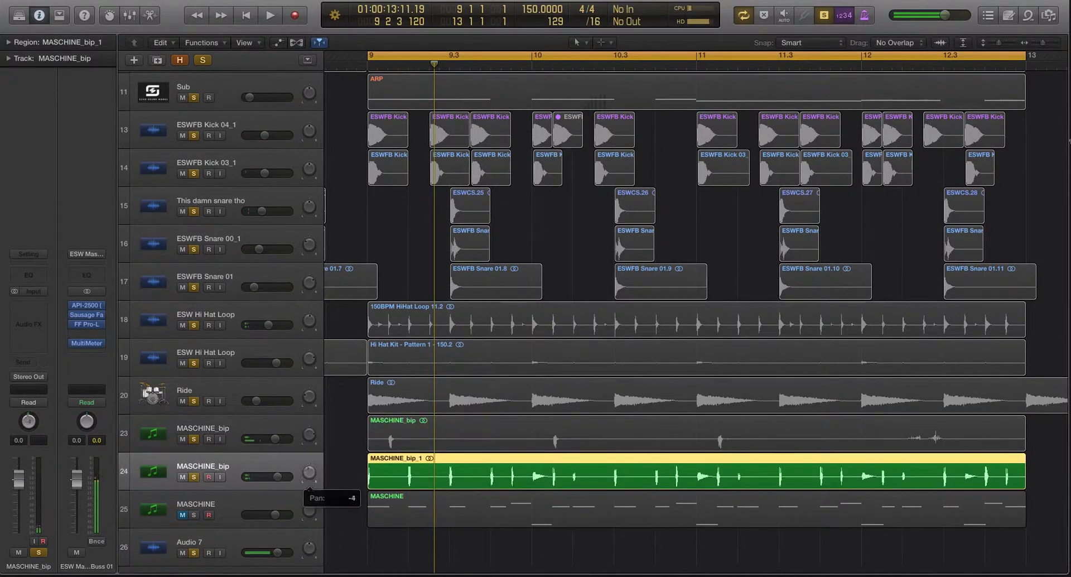
shift+click(256, 439)
drag(277, 477, 263, 477)
key(space)
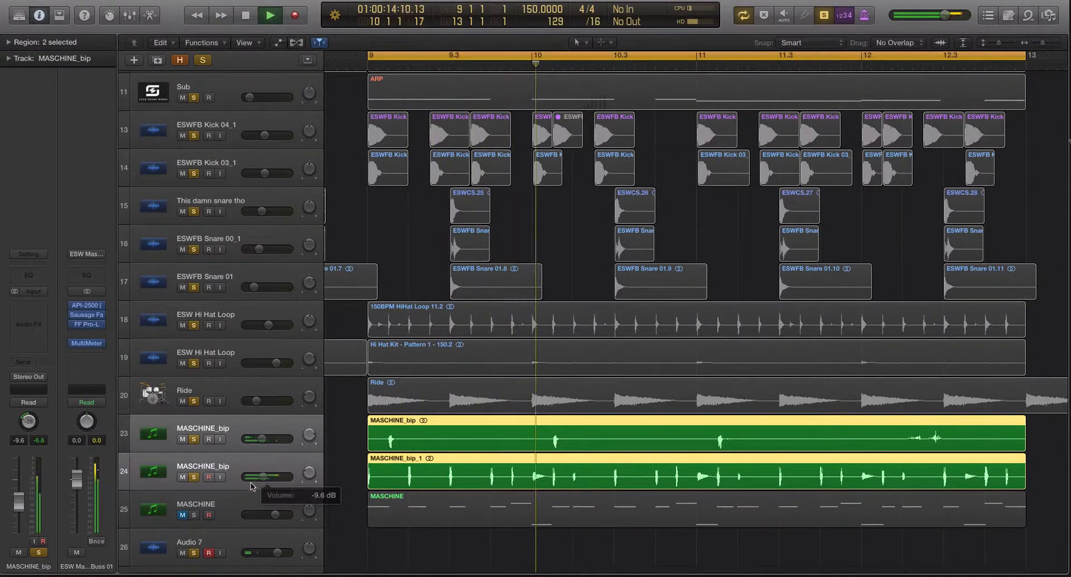
key(space)
click(251, 495)
click(267, 466)
- Solo the bounced percussion, Ride, both hi-hat loops and all three snare tracks' regions across bars 9 to 13
drag(344, 429, 532, 534)
drag(390, 294, 489, 419)
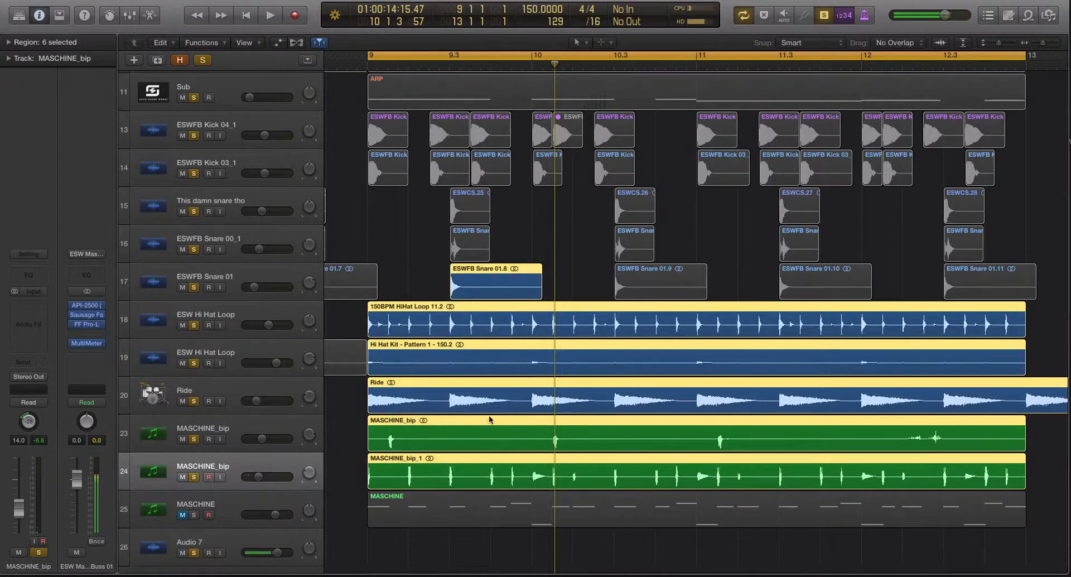
drag(426, 202, 500, 258)
drag(575, 218, 695, 288)
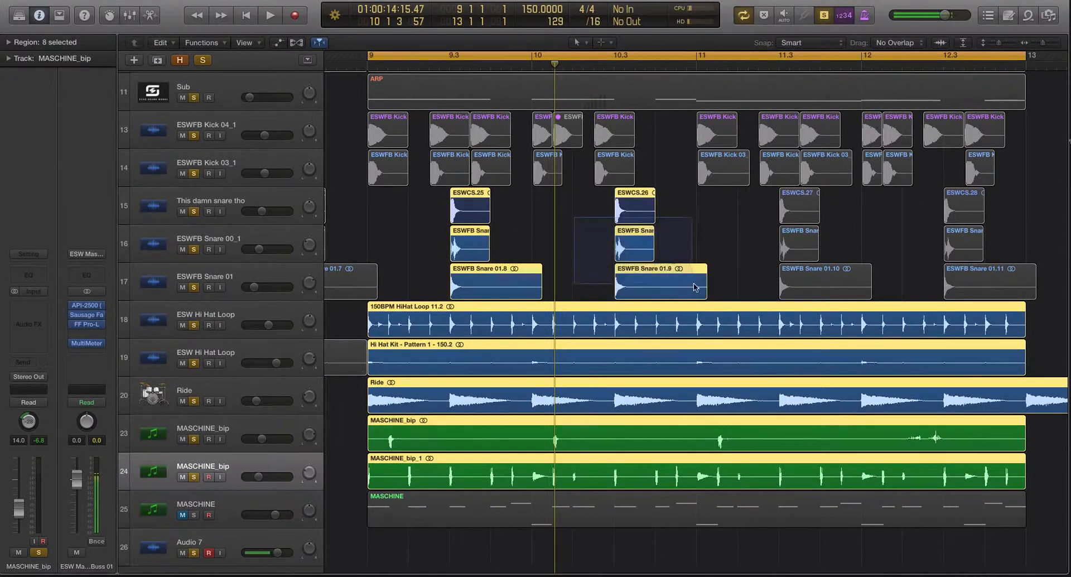
drag(755, 242, 880, 285)
drag(925, 222, 999, 277)
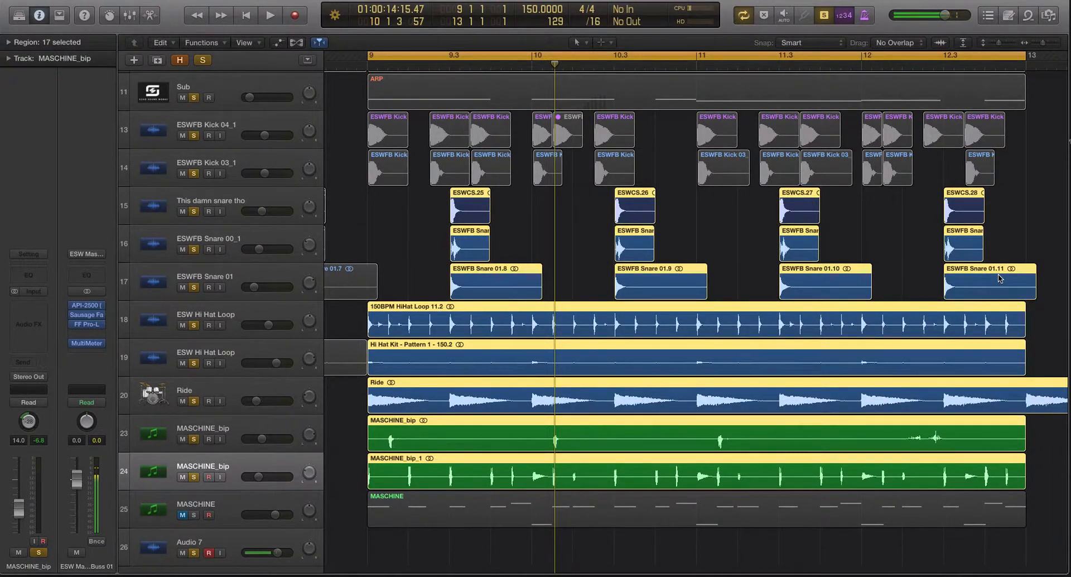
- Play the soloed percussion, ride, hi-hat and snare regions together and stop playback
scroll(870, 291, right, 1)
key(super+Left)
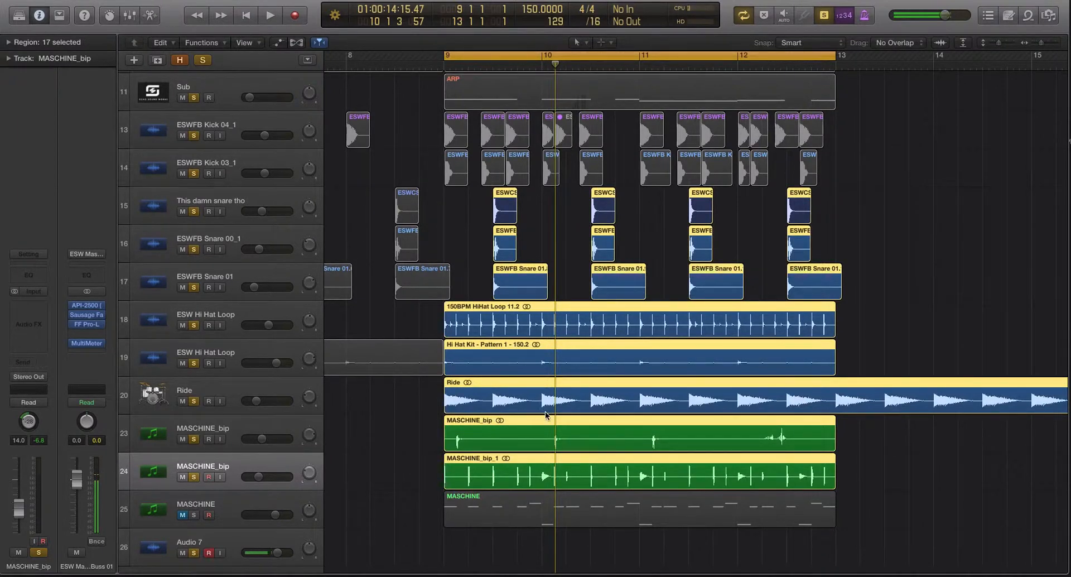
key(super+Right)
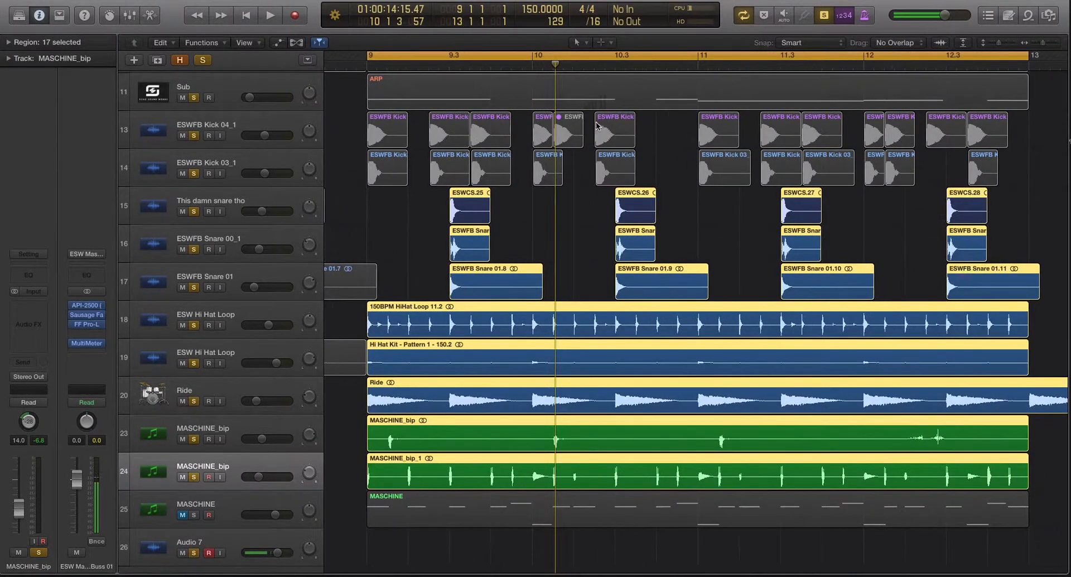
key(space)
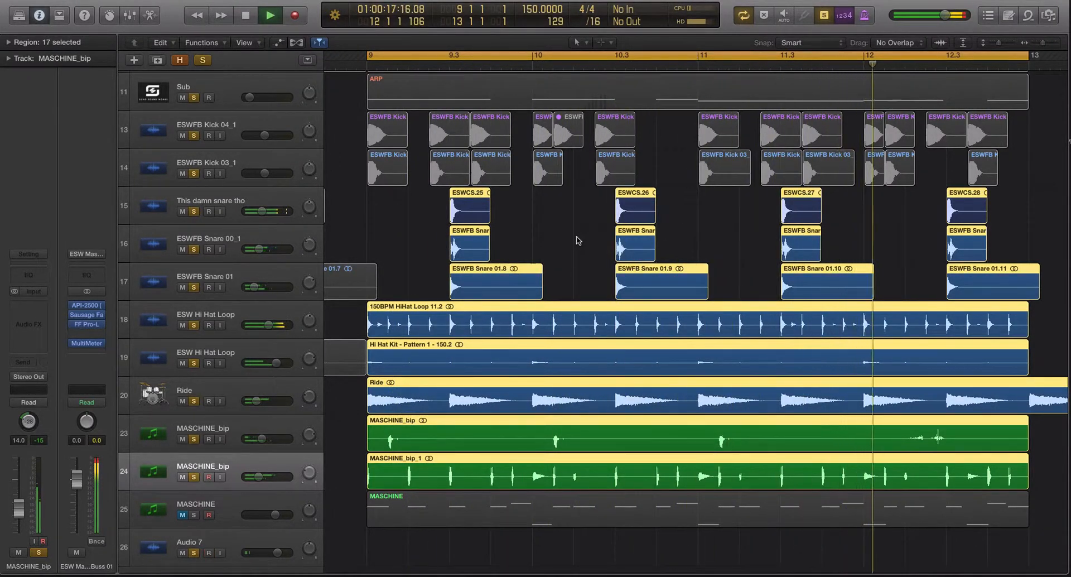
key(space)
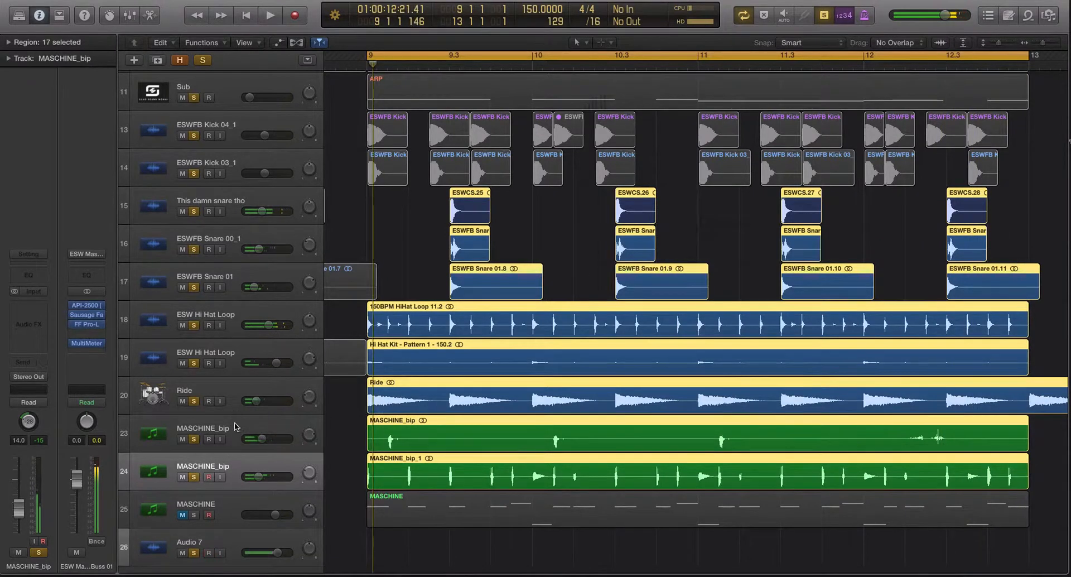
- Set the first bounced percussion track's volume to -7.6 dB, turn the cycle range off and briefly play its region
click(580, 433)
click(917, 60)
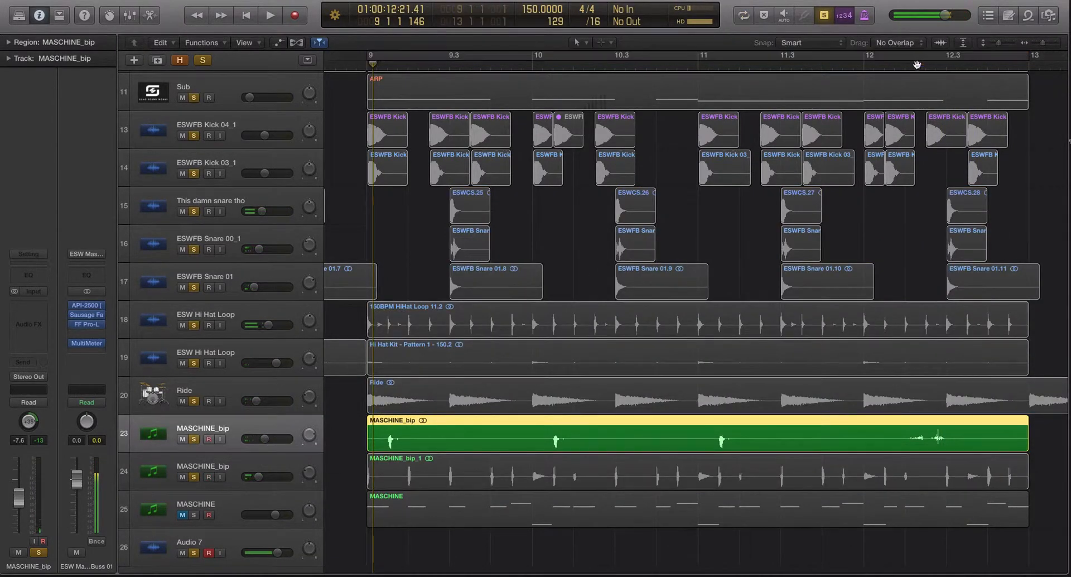
key(super+a)
key(space)
key(space)
key(ctrl+s)
- Turn off region soloing and unsolo the FLANGER track
scroll(889, 199, left, 1)
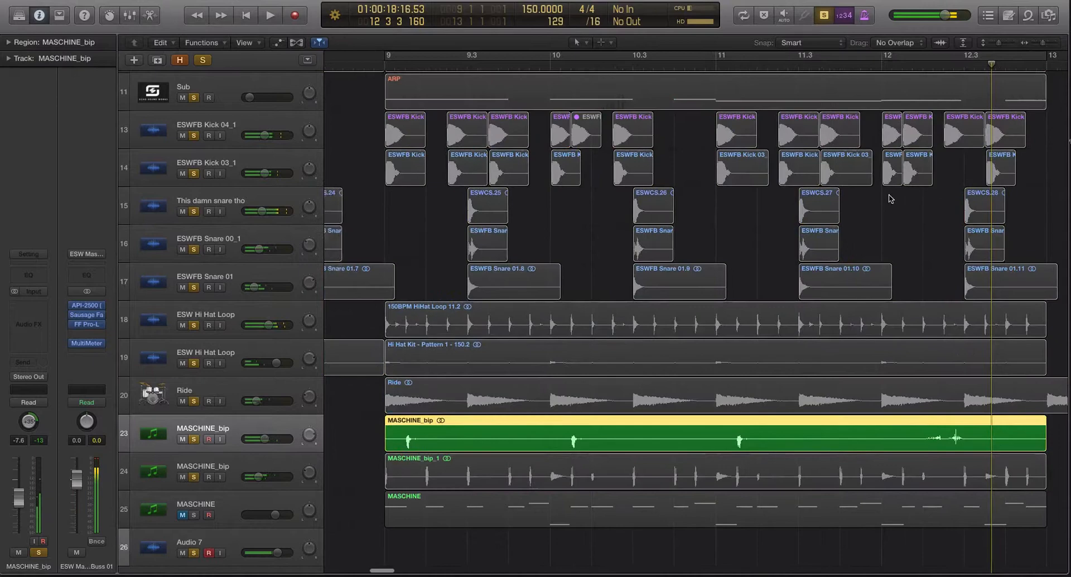
key(super+Left)
scroll(830, 189, up, 10)
key(ctrl+s)
scroll(818, 196, up, 2)
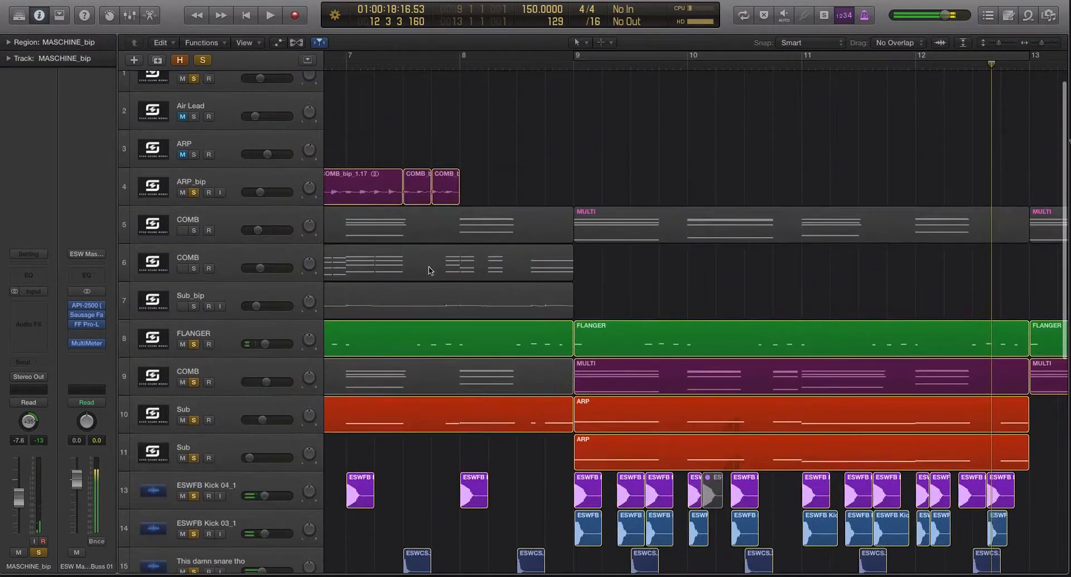
click(193, 345)
- Cycle bars 9 to 13, listen to the drums with the COMB and Sub parts, and stop with the cycle off
click(605, 60)
scroll(624, 87, down, 5)
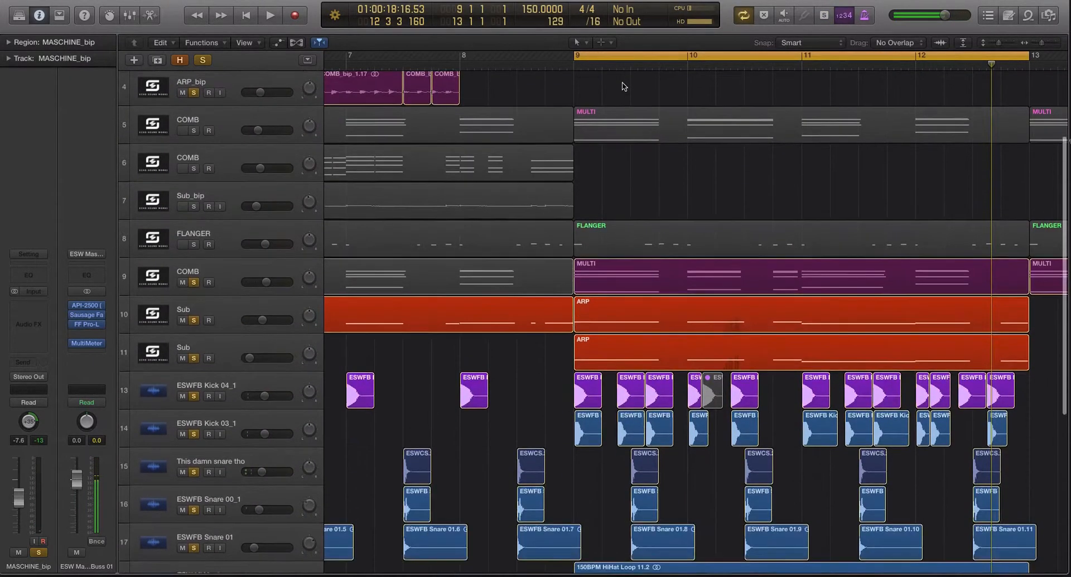
key(space)
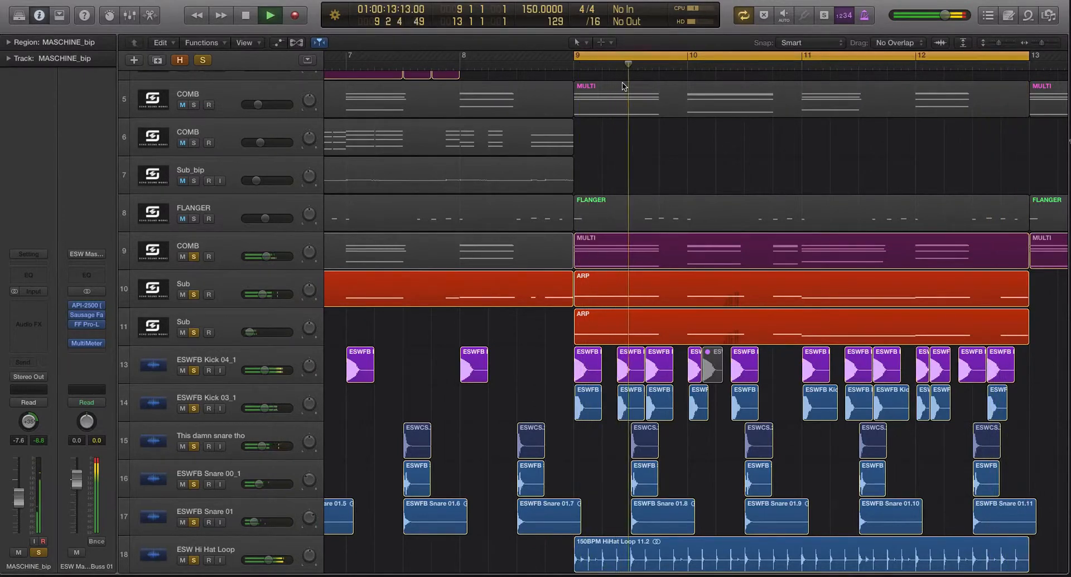
scroll(648, 123, down, 6)
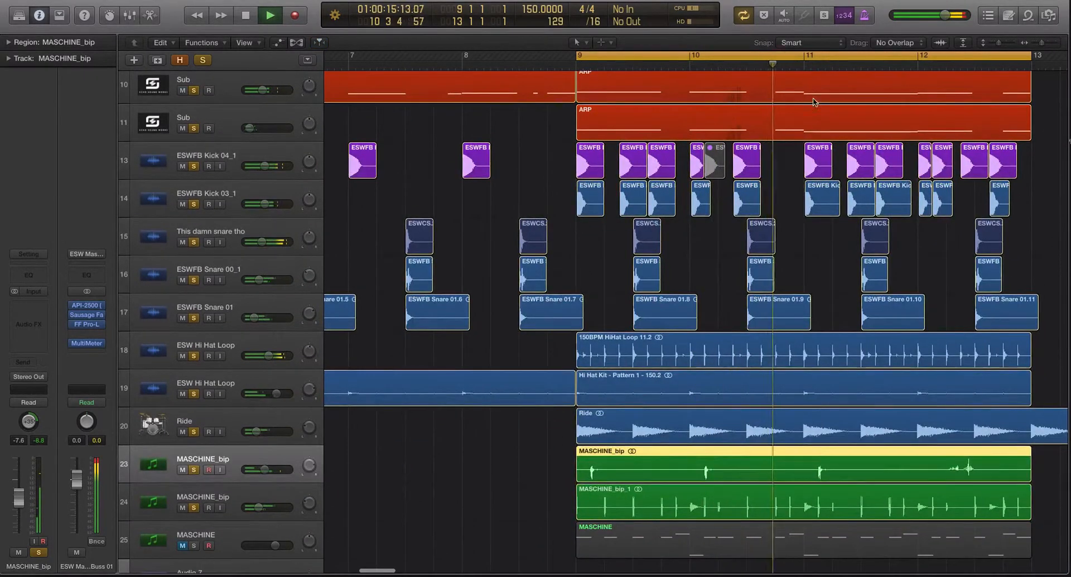
scroll(809, 139, up, 2)
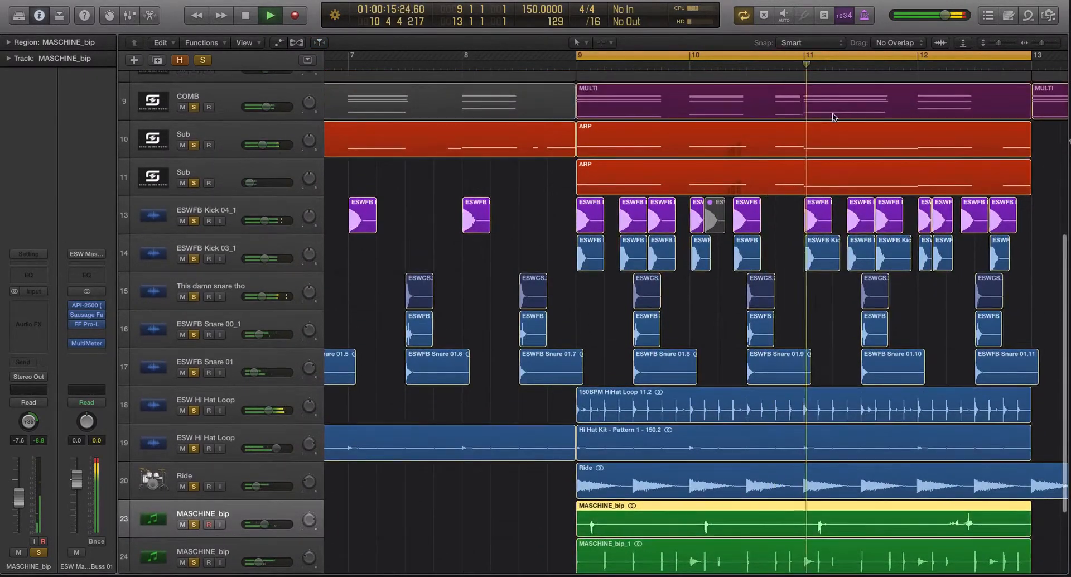
click(947, 58)
key(space)
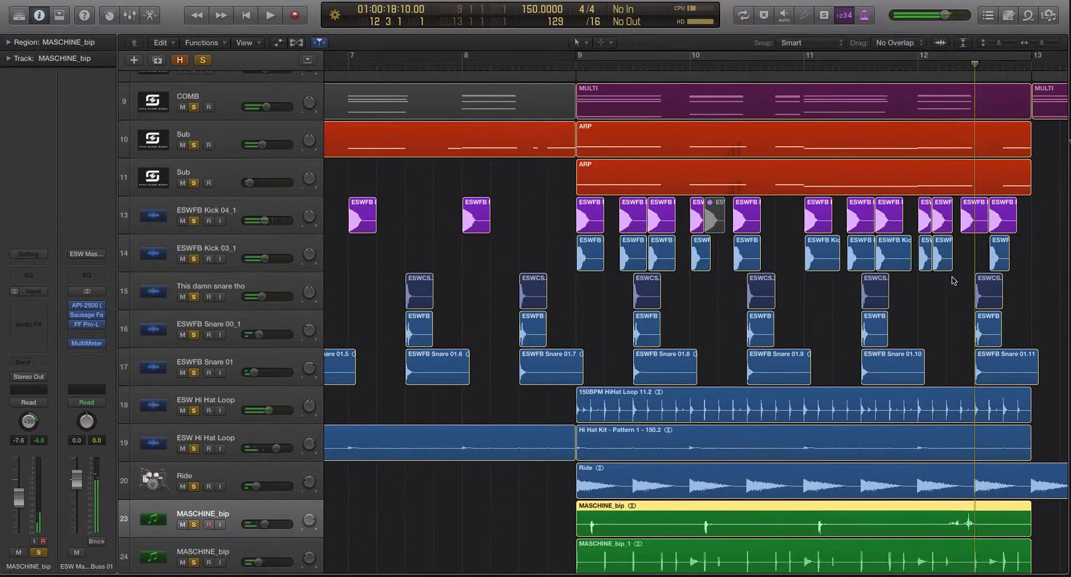
- Split the first bounced region in bar 12, shorten its final piece, shift that piece to start at 12 2 4 and play it
scroll(1009, 521, left, 1)
key(t)
key(i)
drag(966, 531, 952, 531)
key(t)
key(t)
drag(1034, 528, 995, 528)
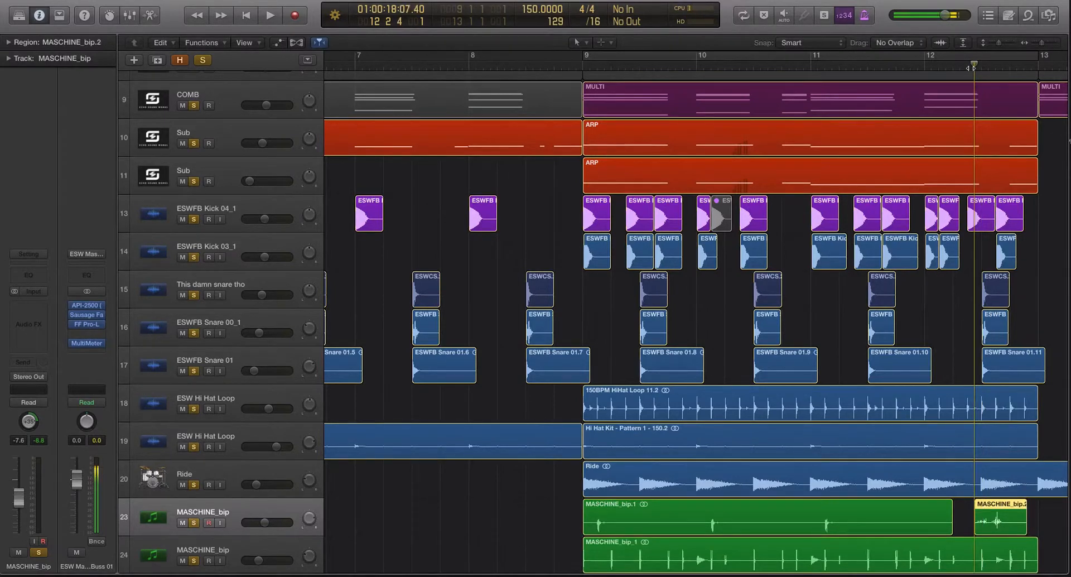
key(space)
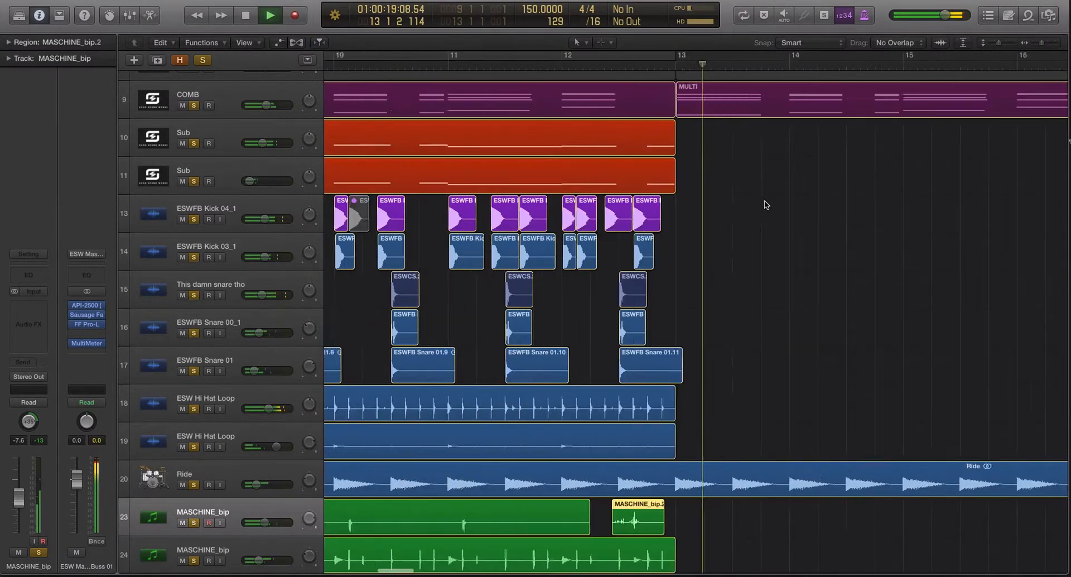
- Turn on the cycle range for bars 9 to 13 and play the full drum loop
key(c)
scroll(939, 407, down, 4)
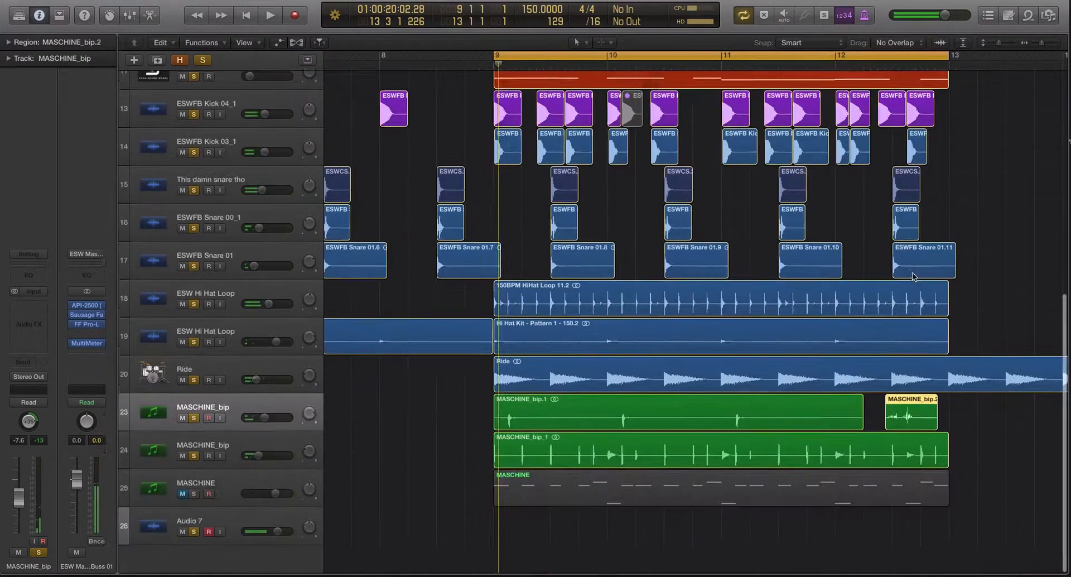
scroll(939, 407, up, 1)
scroll(939, 407, right, 1)
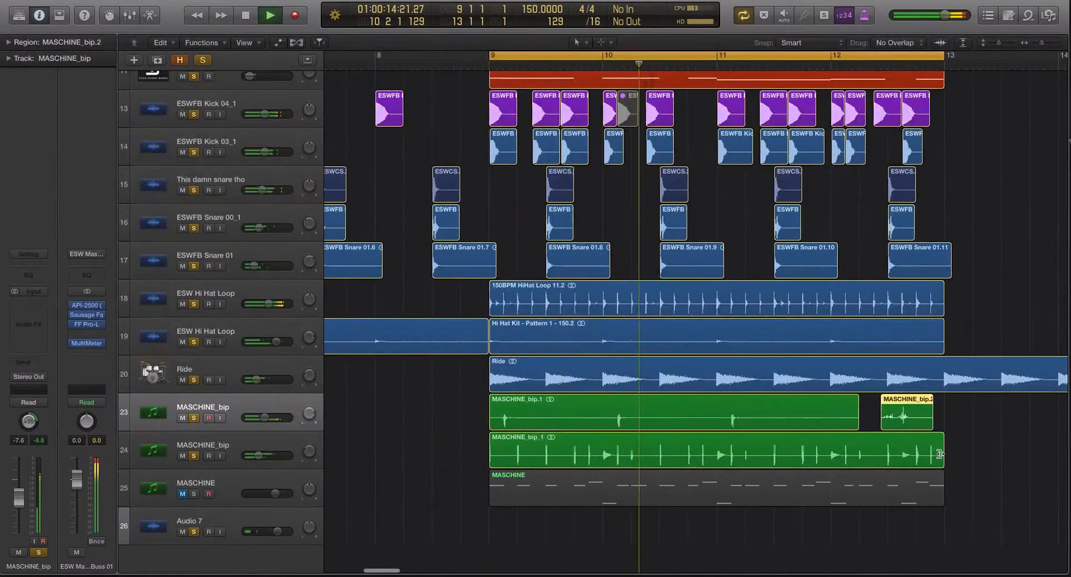
- Try shortening the second bounced percussion region to mid bar 12, extend it back to bar 13 and stop playback
drag(943, 462, 875, 464)
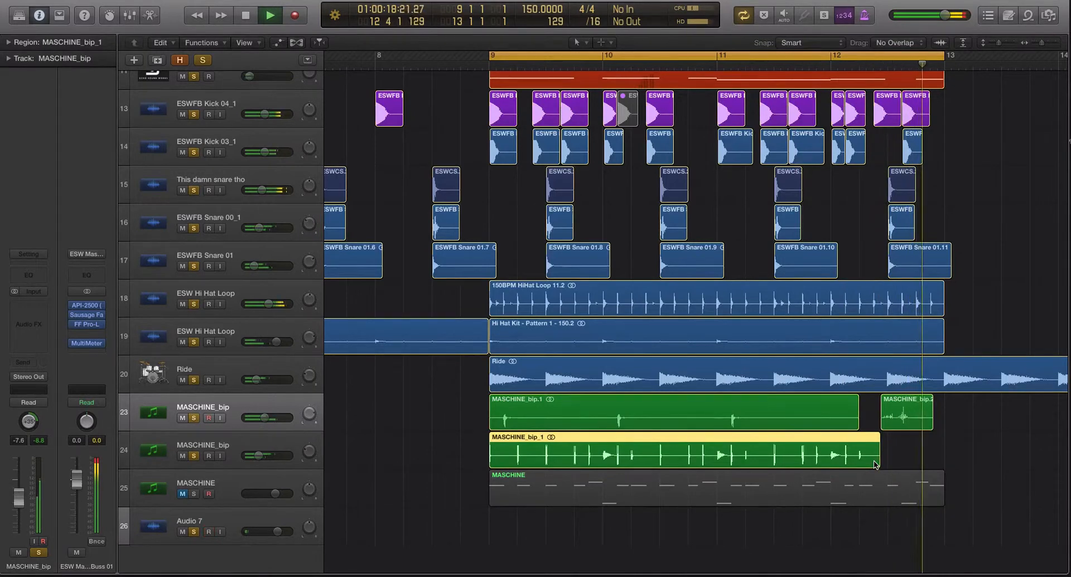
drag(877, 461, 941, 461)
scroll(914, 457, right, 5)
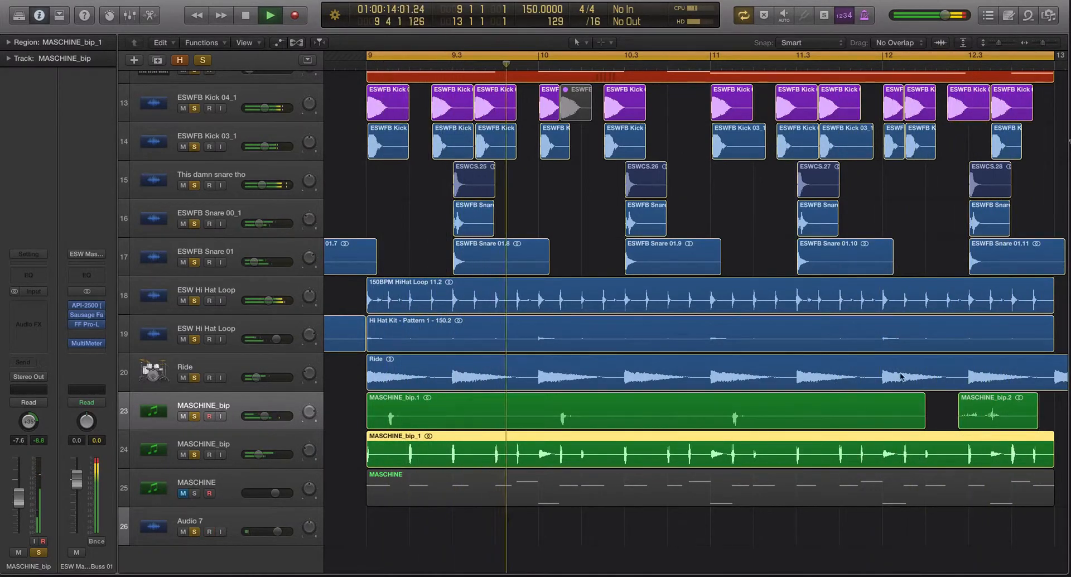
key(space)
- Select both bounced percussion tracks and lower them together, bringing the first one to -9.2 dB
key(super+Left)
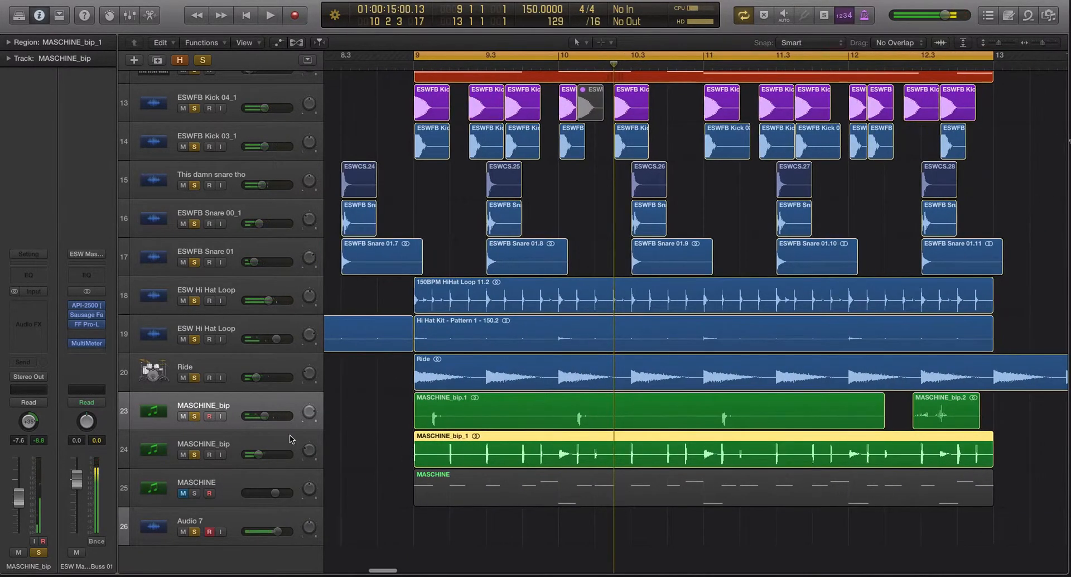
shift+click(291, 438)
key(super+Left)
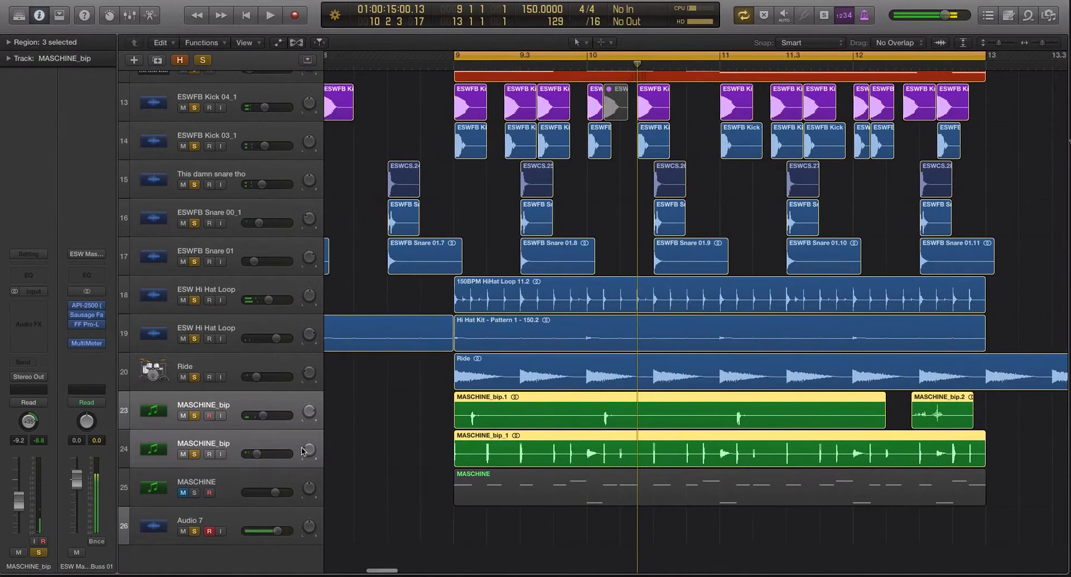
- Add a Channel EQ to the first bounced percussion track and enable its low-cut filter with a raised cutoff frequency
scroll(287, 446, up, 3)
click(235, 441)
click(244, 468)
key(ctrl+s)
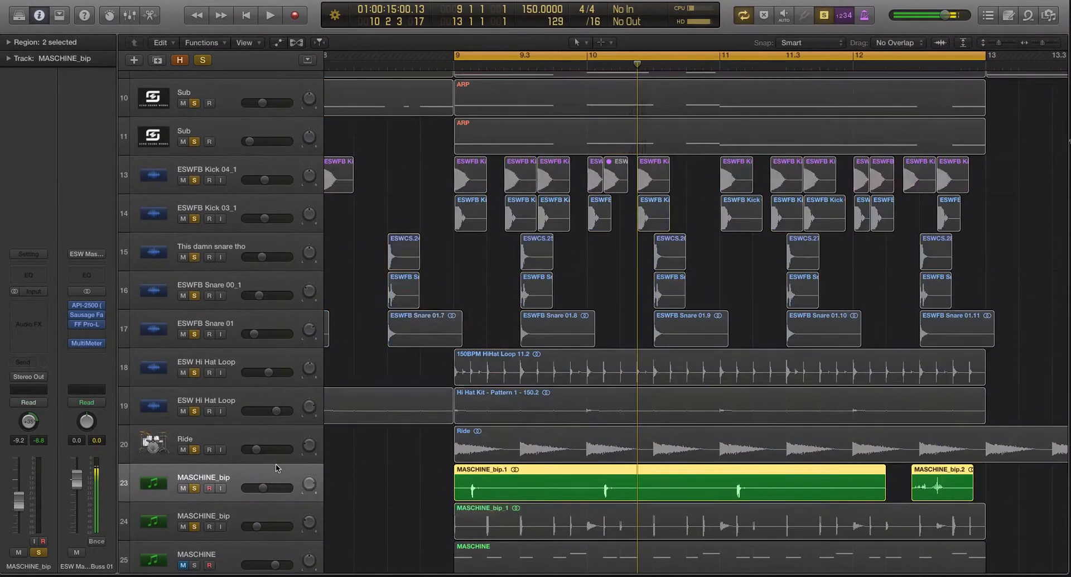
click(28, 276)
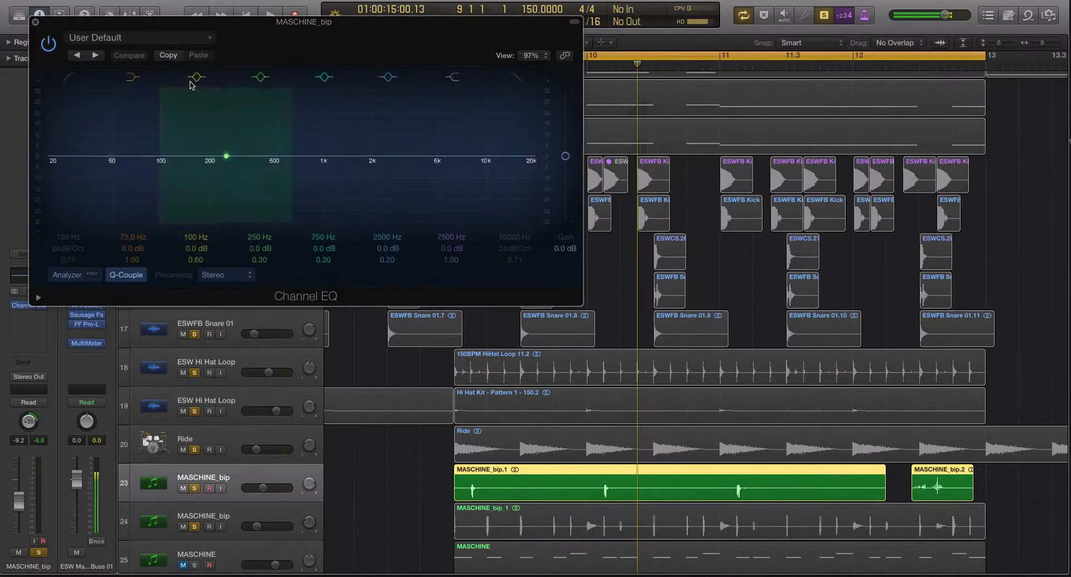
click(68, 77)
drag(216, 173, 267, 172)
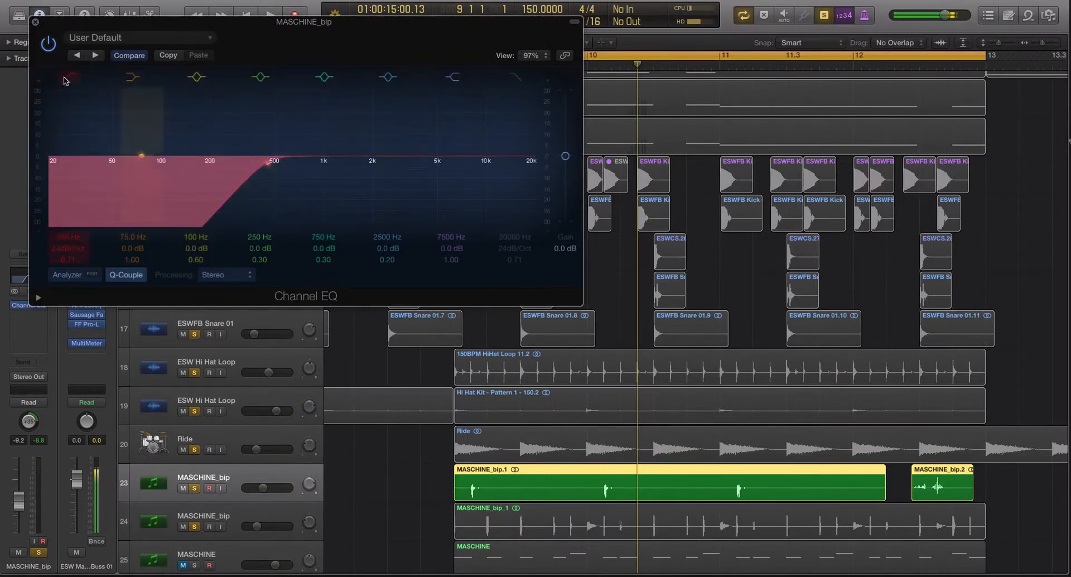
click(35, 21)
- Add a Channel EQ with a raised low-cut filter to the second bounced percussion track and turn off region soloing
scroll(252, 427, down, 3)
click(240, 433)
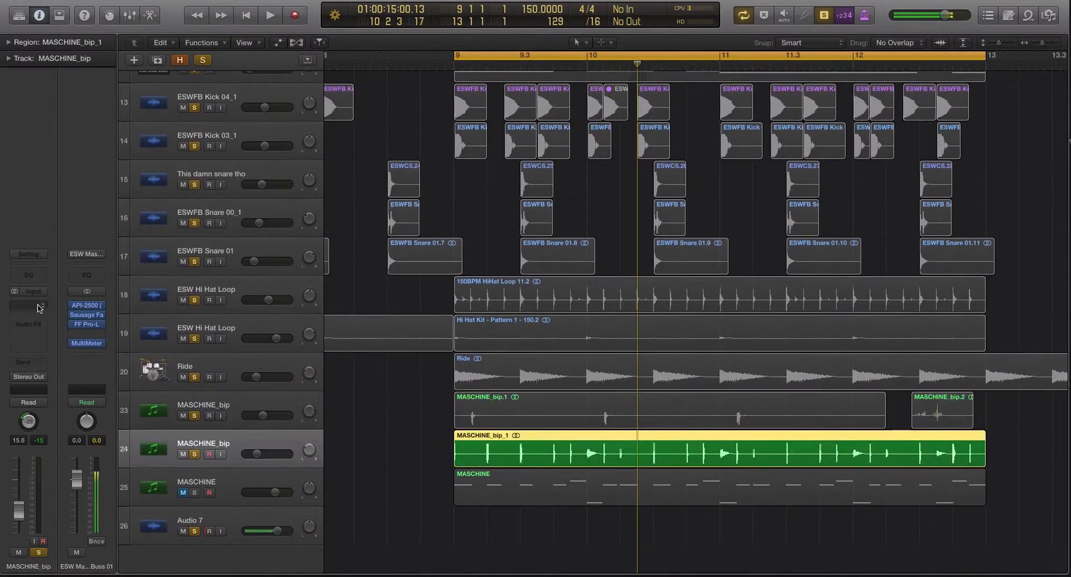
click(29, 277)
click(68, 77)
drag(209, 171, 242, 171)
click(35, 23)
key(super+Left)
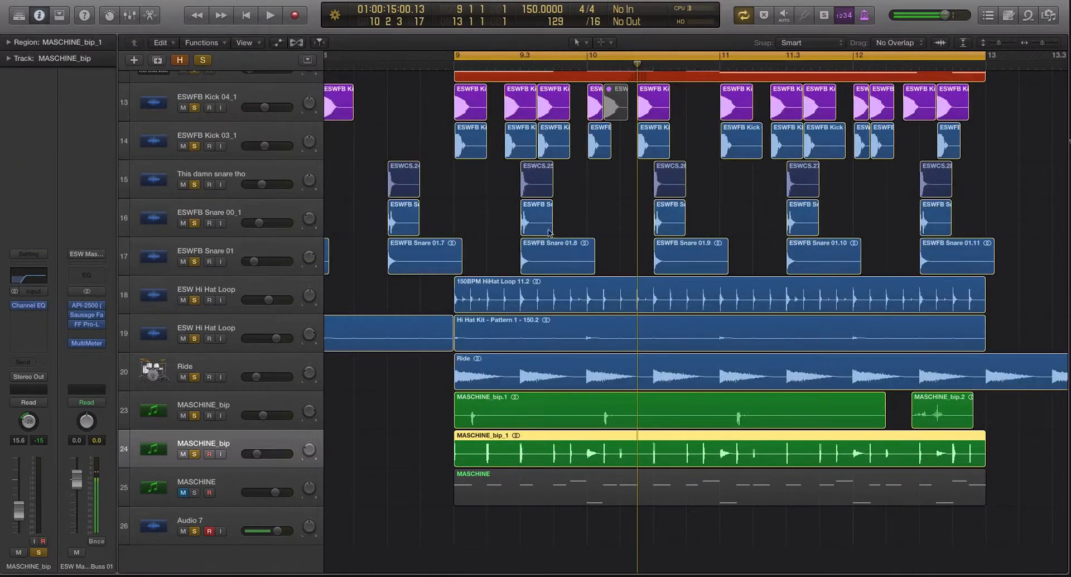
key(XF86AudioRaiseVolume)
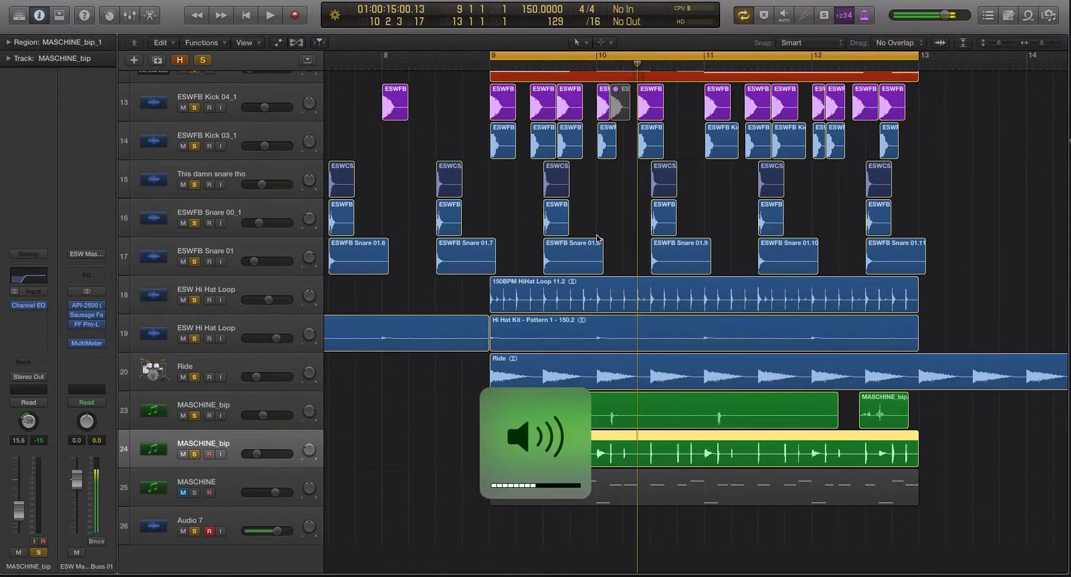
key(super+Up)
key(super+Left)
key(super+Down)
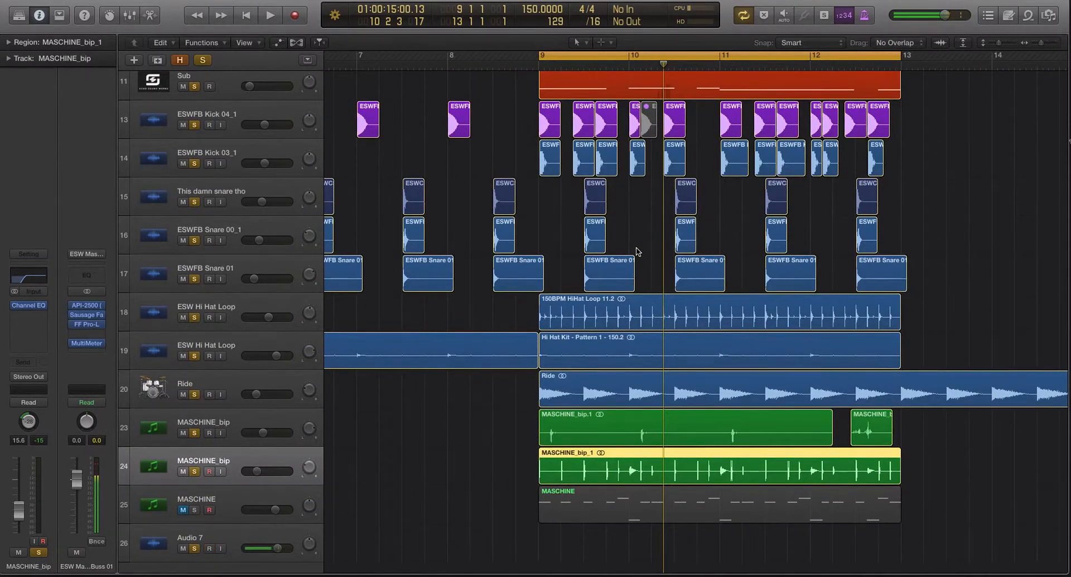
- Reveal the hidden tracks, unmute the Perc Loop track, move it directly above the Ride track and conceal the hidden tracks again
key(h)
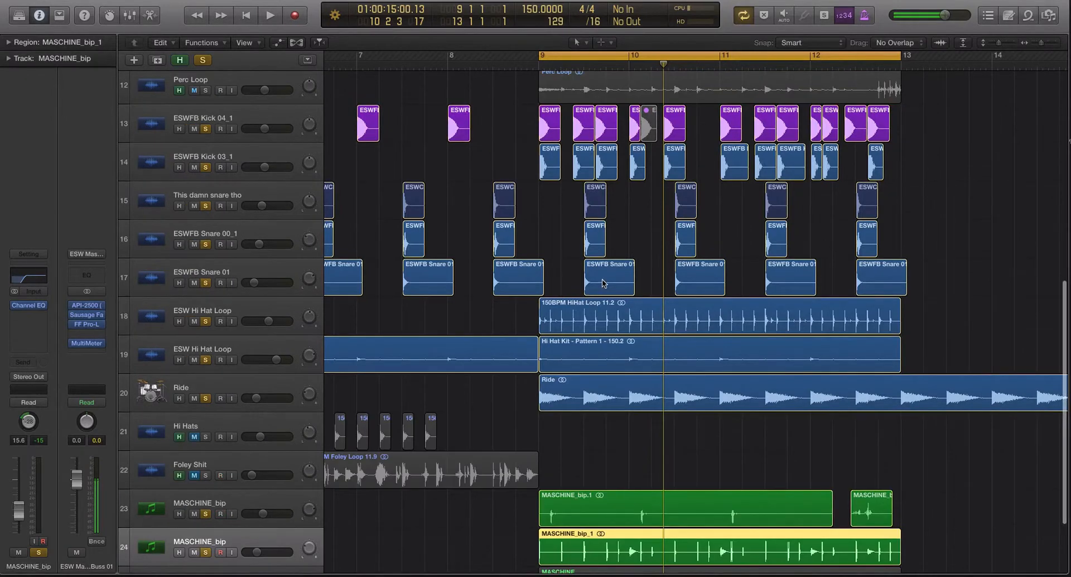
scroll(600, 285, down, 4)
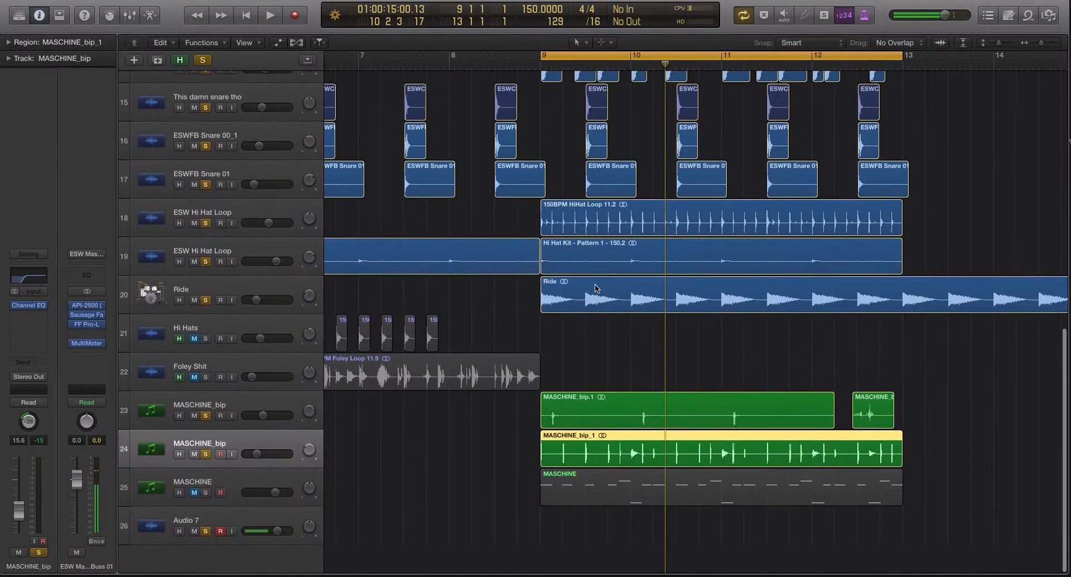
scroll(509, 337, up, 8)
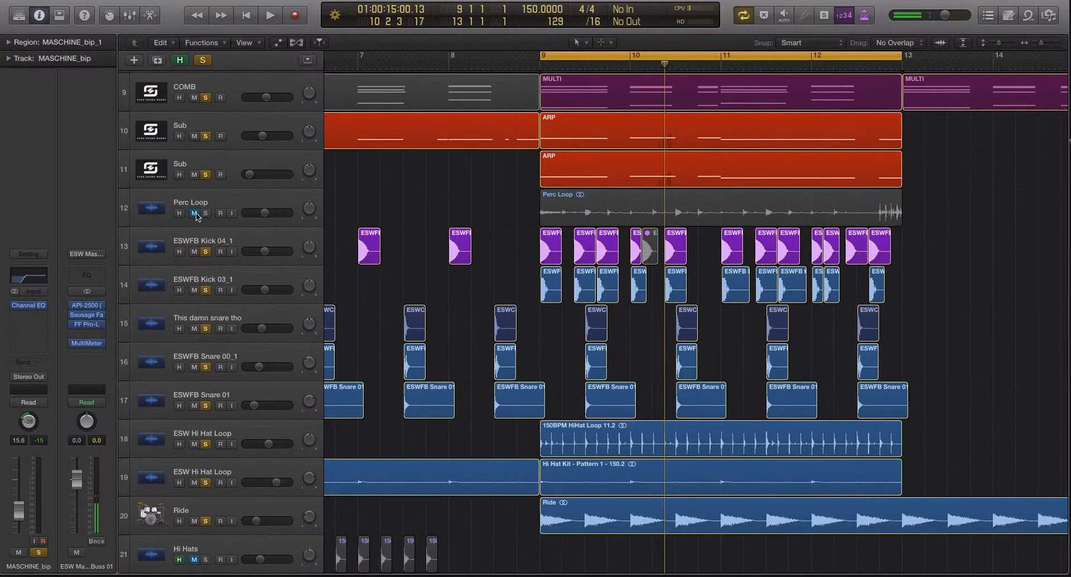
click(195, 213)
drag(236, 198, 229, 486)
scroll(223, 446, down, 5)
key(ctrl+h)
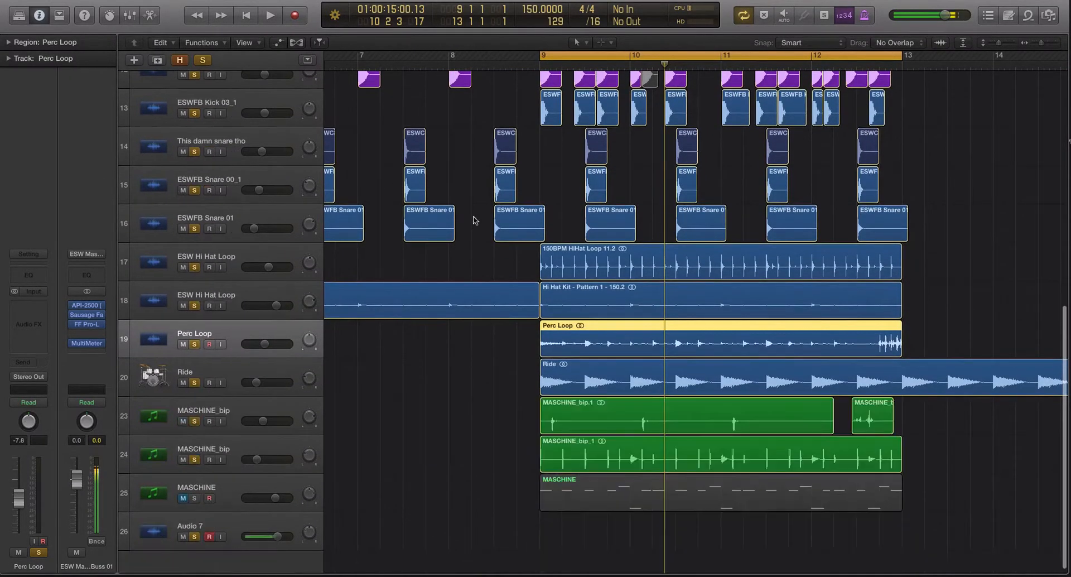
- Listen to the Perc Loop region on its own and together with both kick tracks' regions in bars 9 to 13
key(s)
key(space)
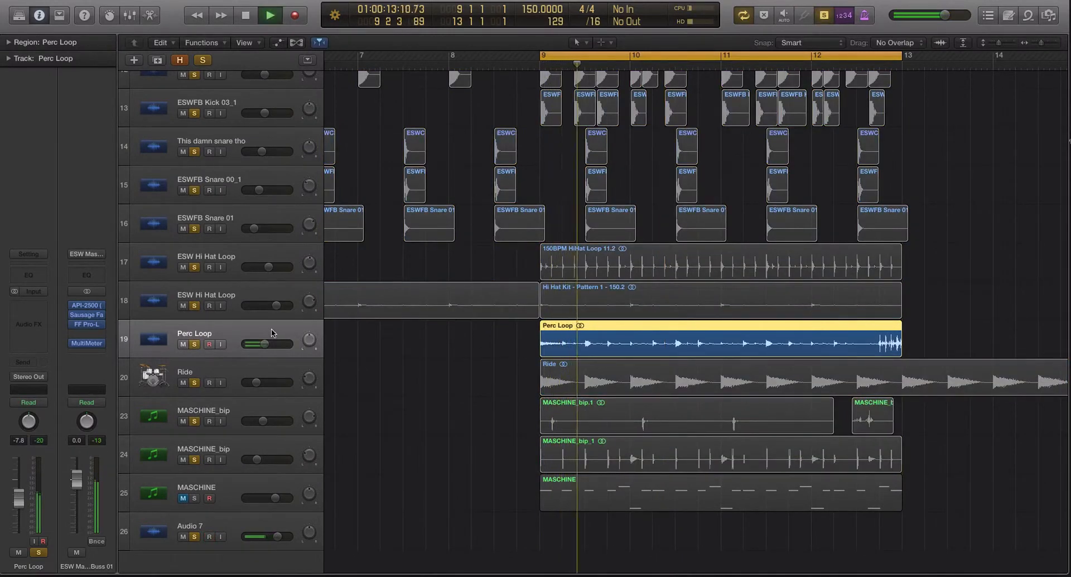
key(space)
scroll(585, 137, up, 2)
drag(525, 127, 925, 159)
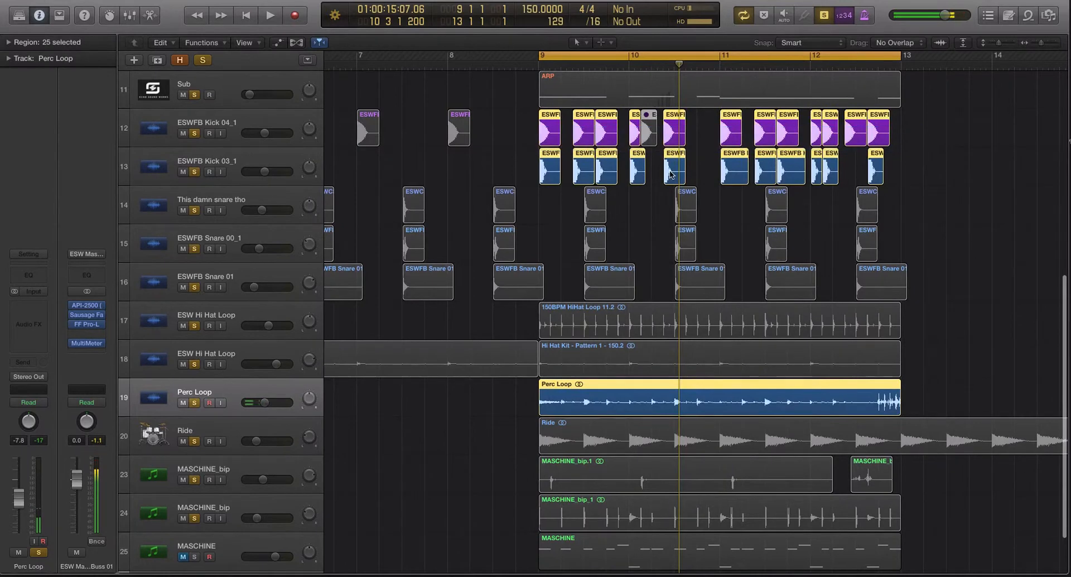
key(space)
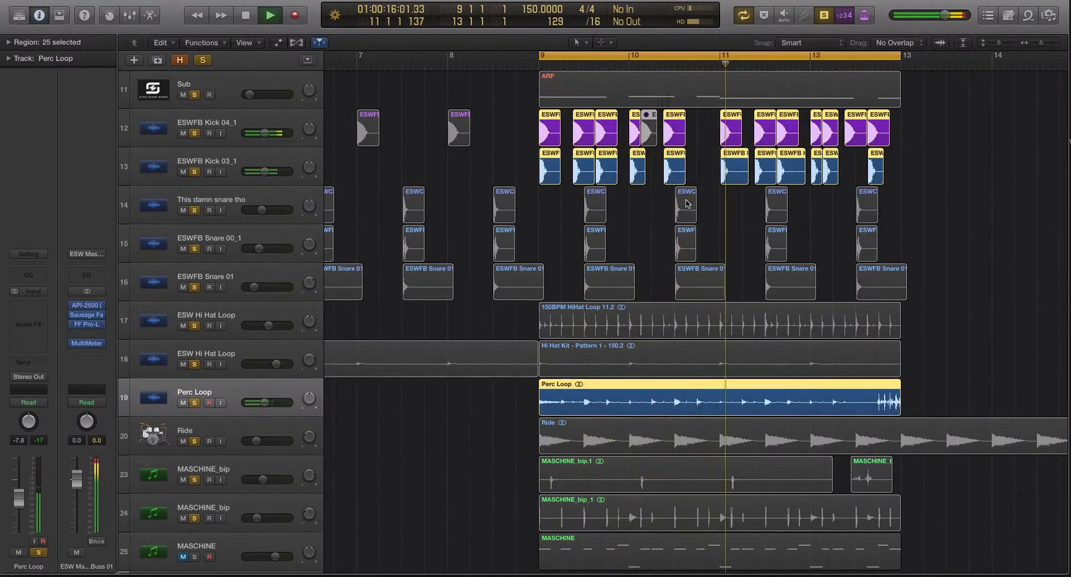
key(space)
- Mute the Perc Loop track and turn off region soloing
click(594, 401)
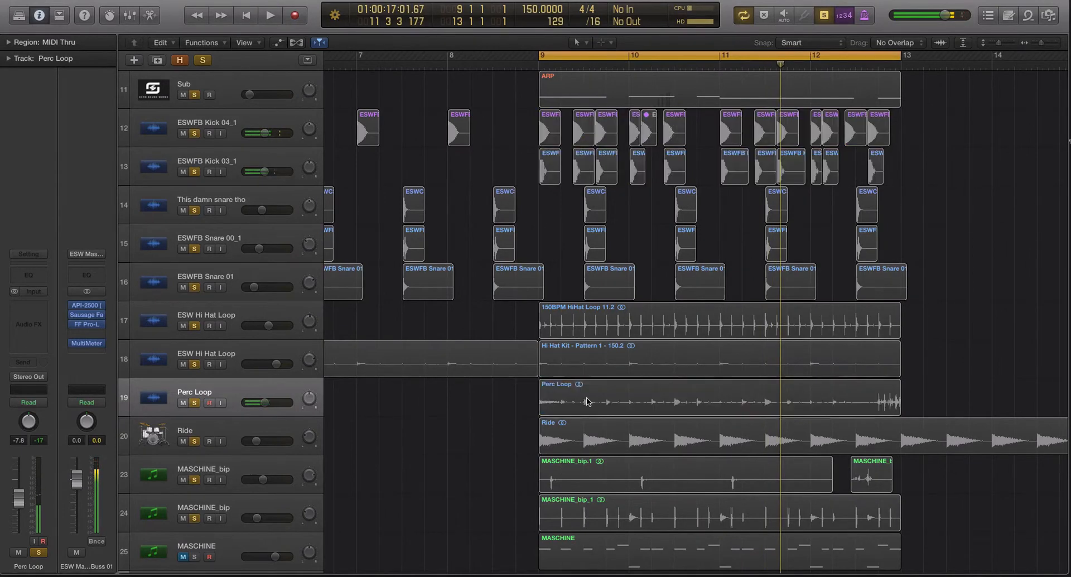
scroll(594, 400, up, 1)
scroll(594, 400, up, 1)
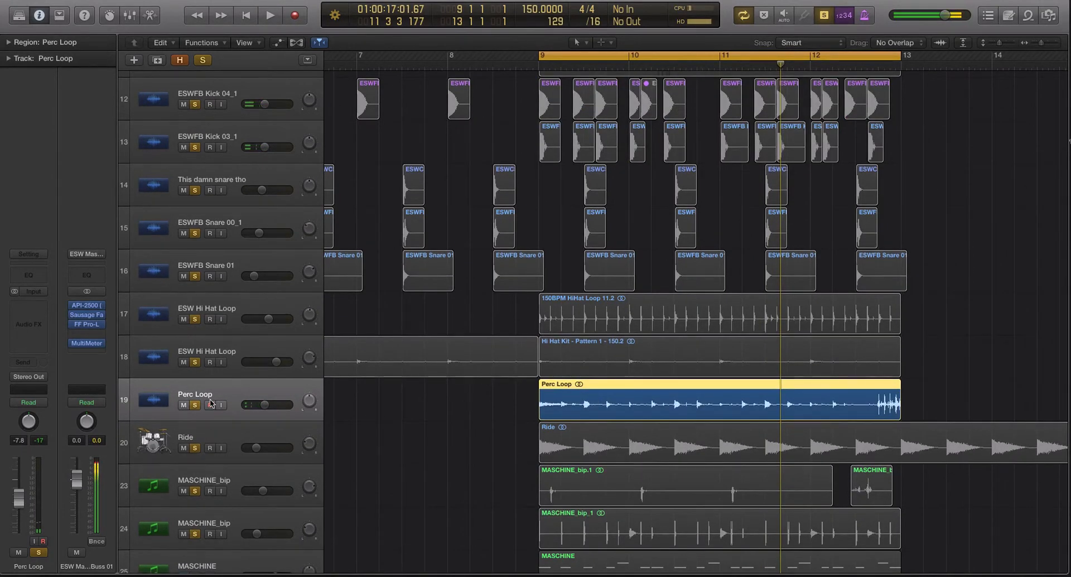
click(193, 407)
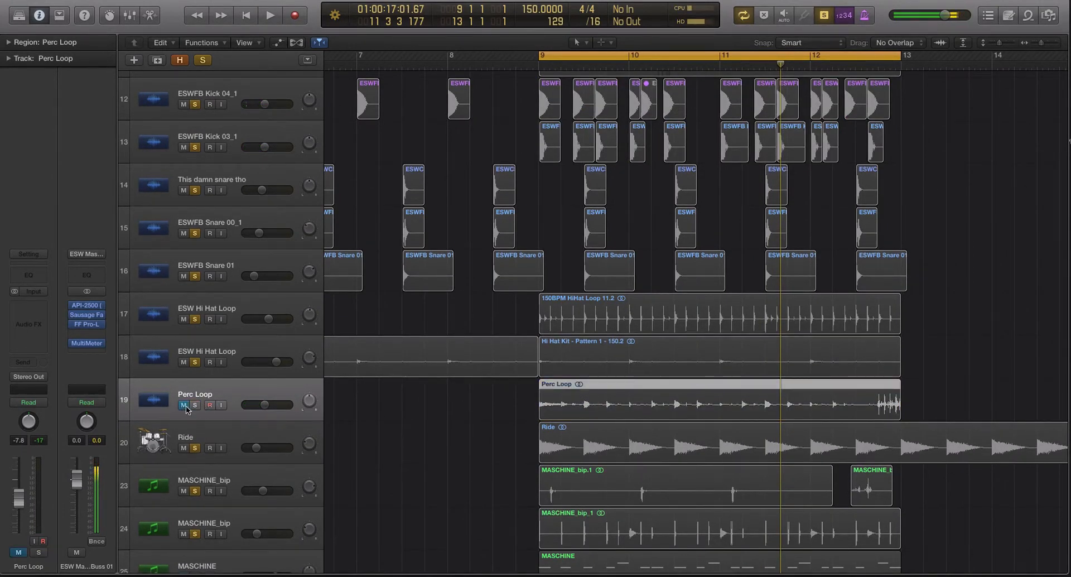
key(super+Down)
key(super+Down)
key(super+Down)
key(ctrl+s)
- Review the layout of the drum, Perc Loop and bounced percussion tracks across bars 9 to 13
scroll(447, 390, down, 2)
scroll(451, 395, down, 5)
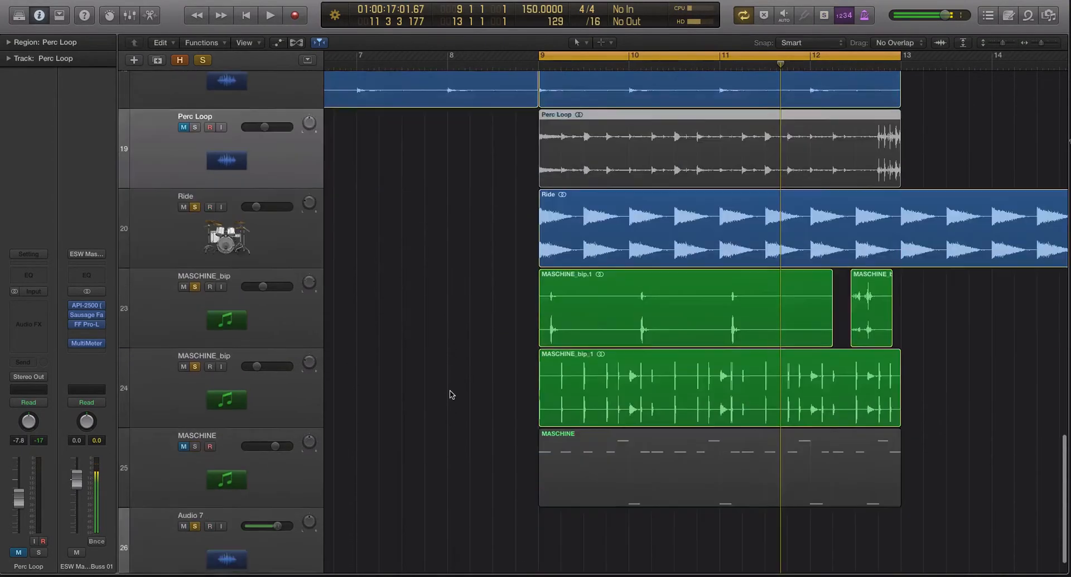
scroll(452, 394, down, 2)
scroll(451, 395, left, 1)
scroll(319, 298, right, 2)
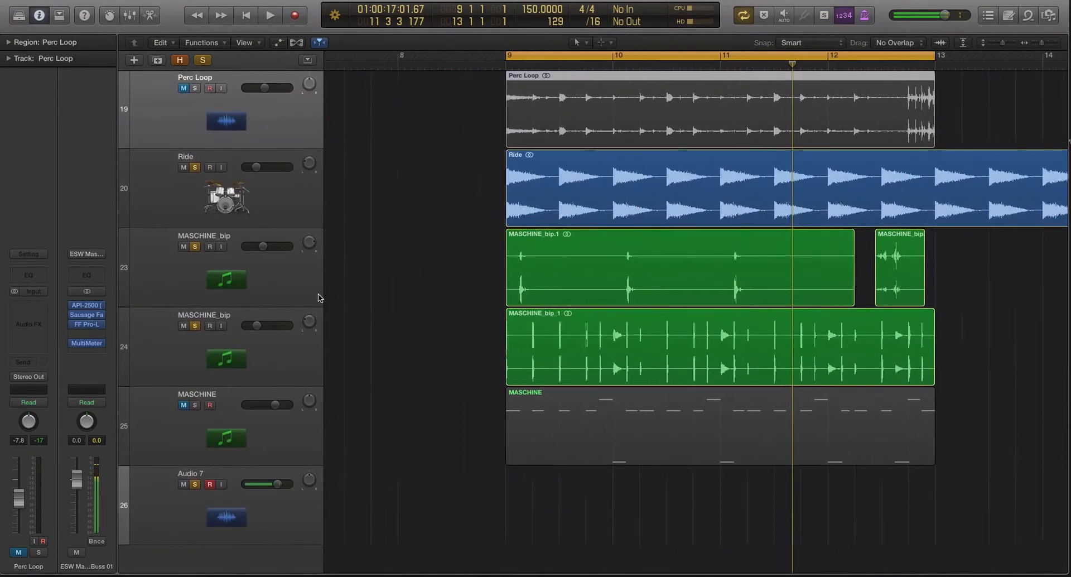
scroll(318, 297, right, 2)
scroll(319, 297, left, 3)
scroll(318, 297, up, 5)
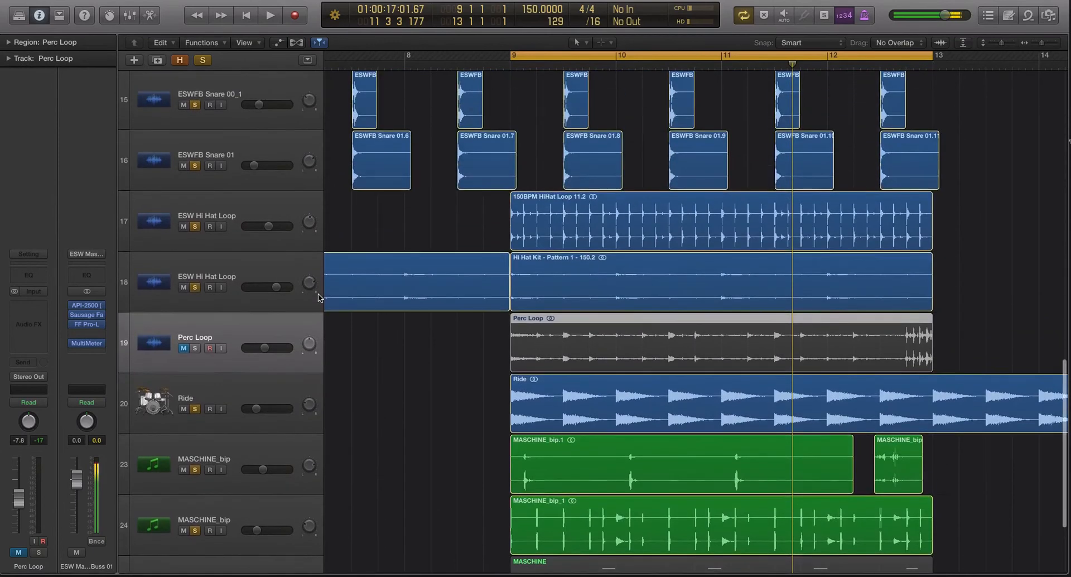
scroll(319, 298, up, 1)
scroll(319, 298, down, 3)
scroll(318, 298, up, 2)
scroll(319, 298, up, 2)
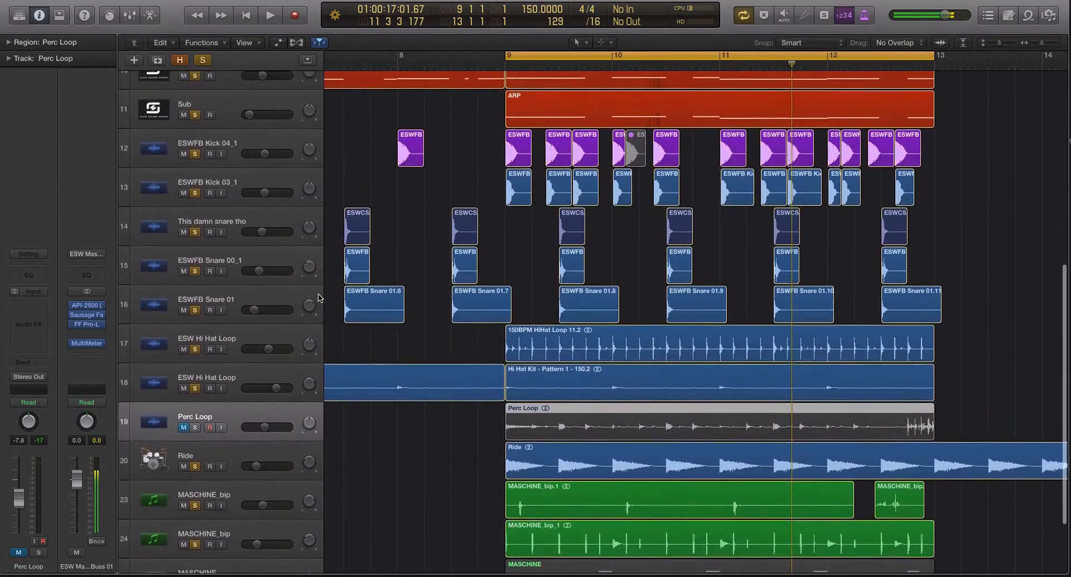
scroll(319, 298, down, 1)
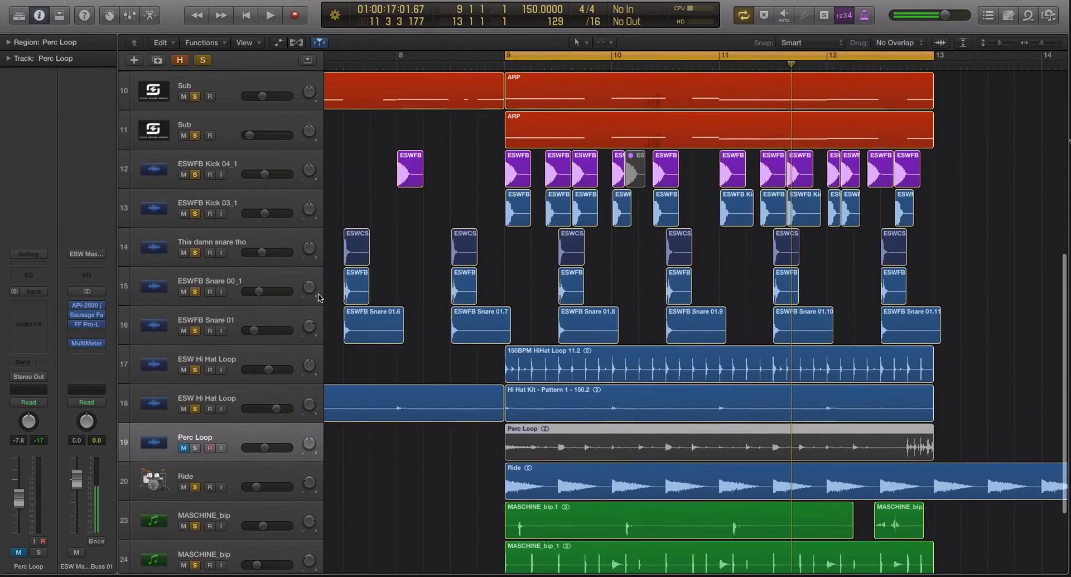